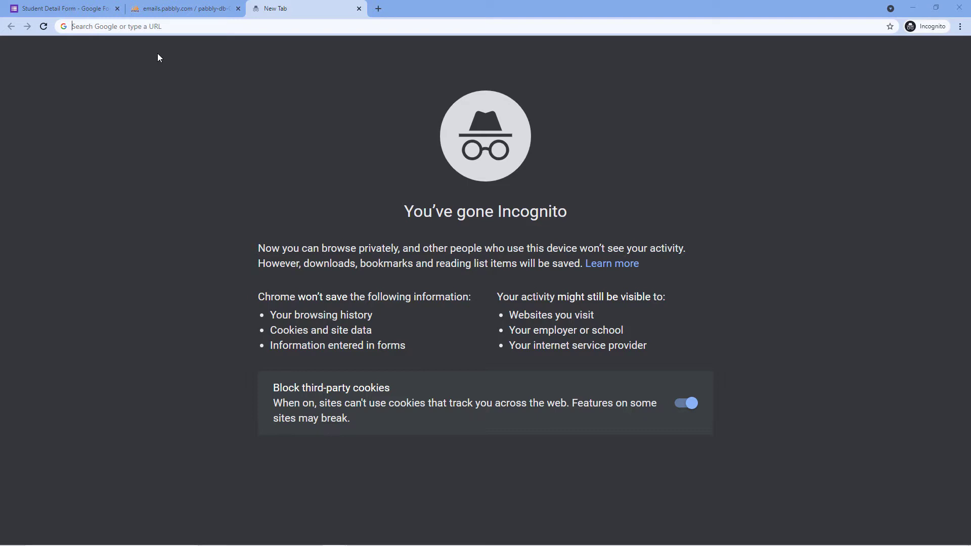
Go to pabbly.com and open the product page for Connect.
text(pabbly)
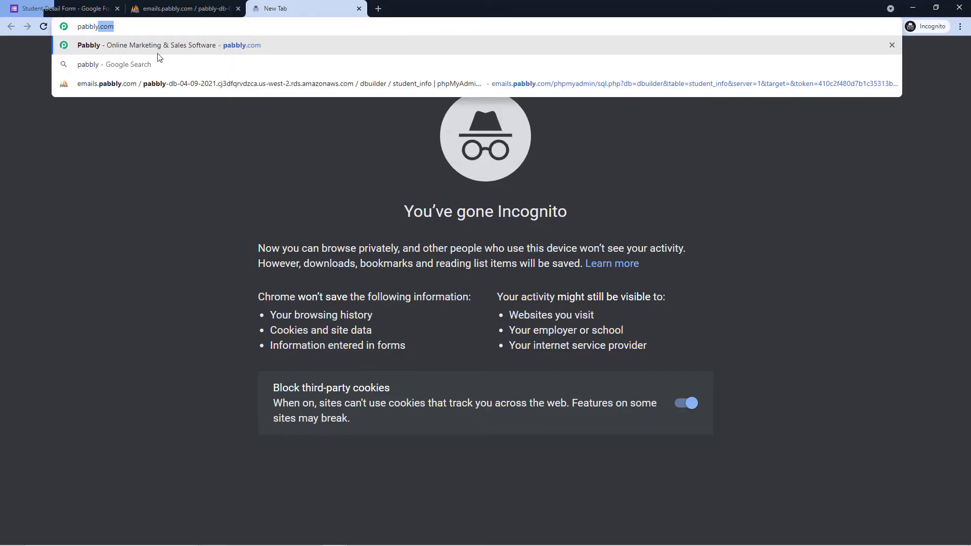
text(.com)
key(Return)
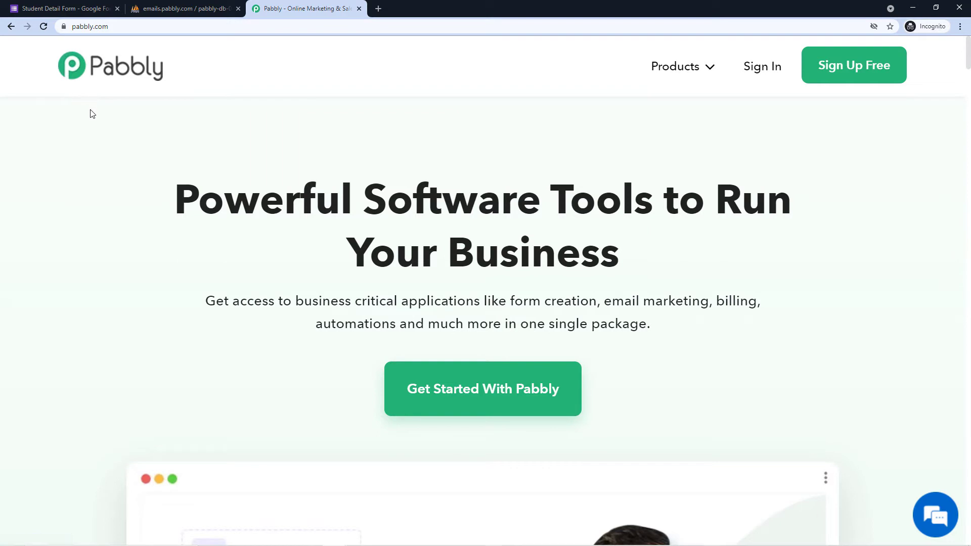
mouse_move(689, 67)
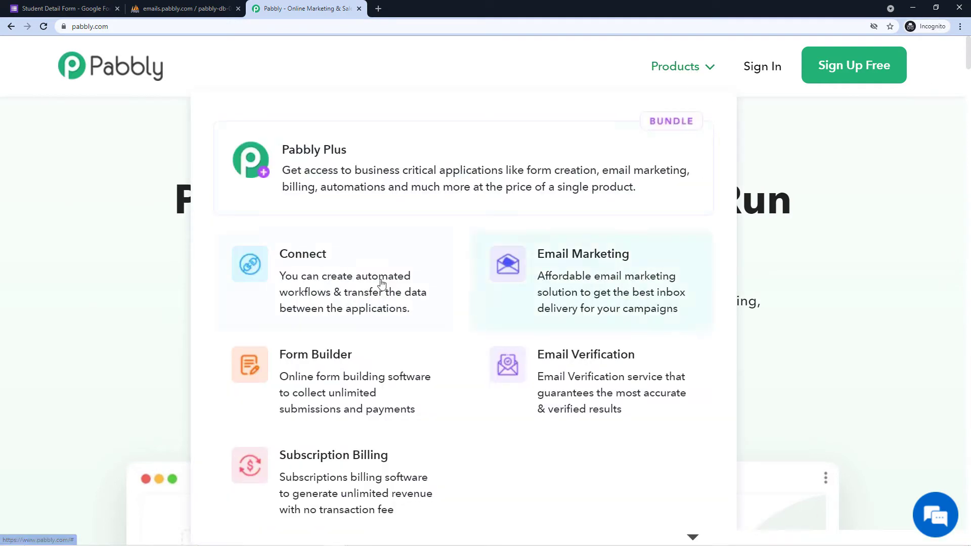
click(353, 270)
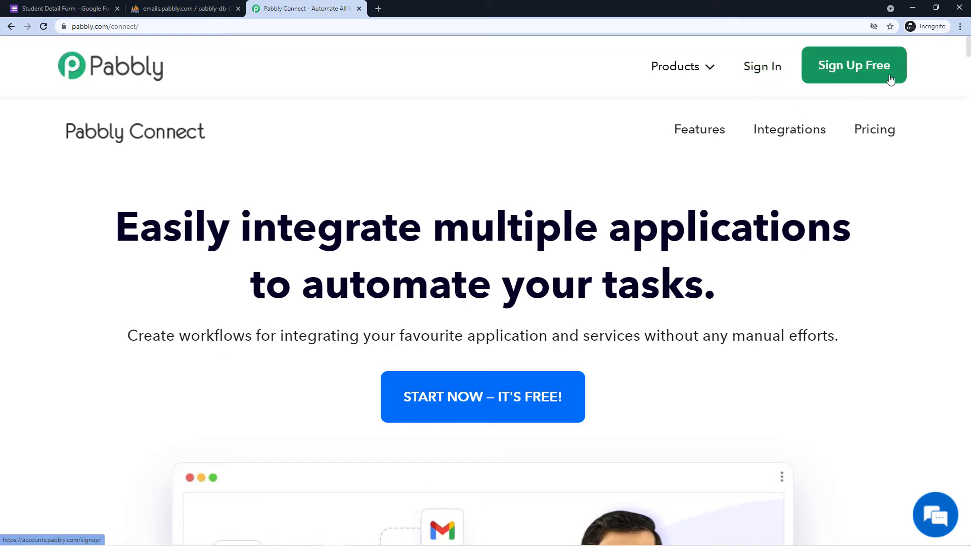
Sign in to the Pabbly account and access the Connect application.
click(764, 77)
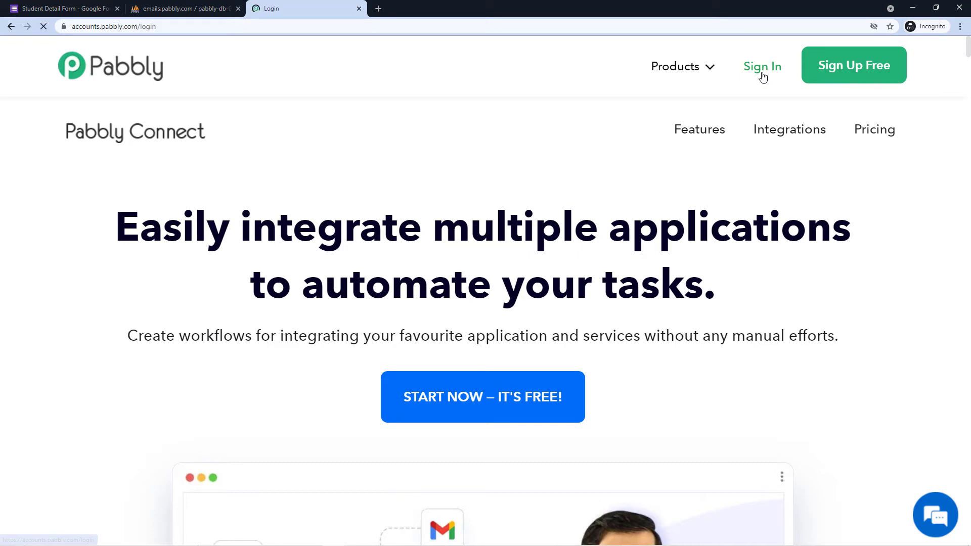
scroll(763, 76, down, 3)
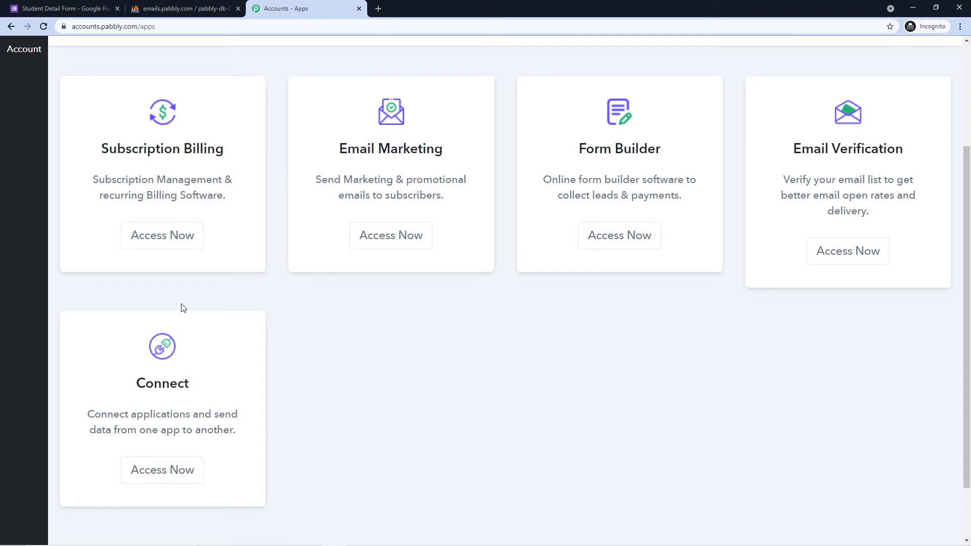
click(167, 471)
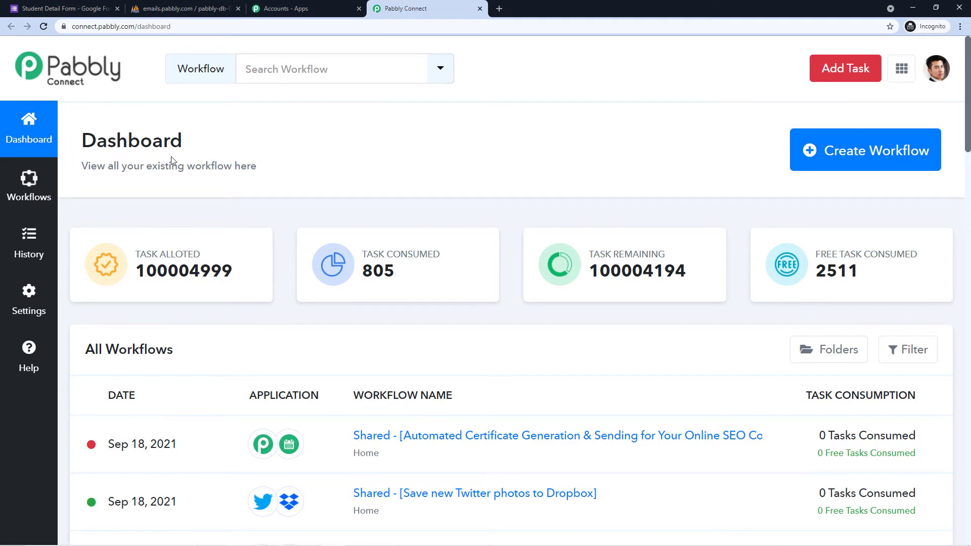
Create a new workflow named "Google Forms to MySQL".
click(832, 163)
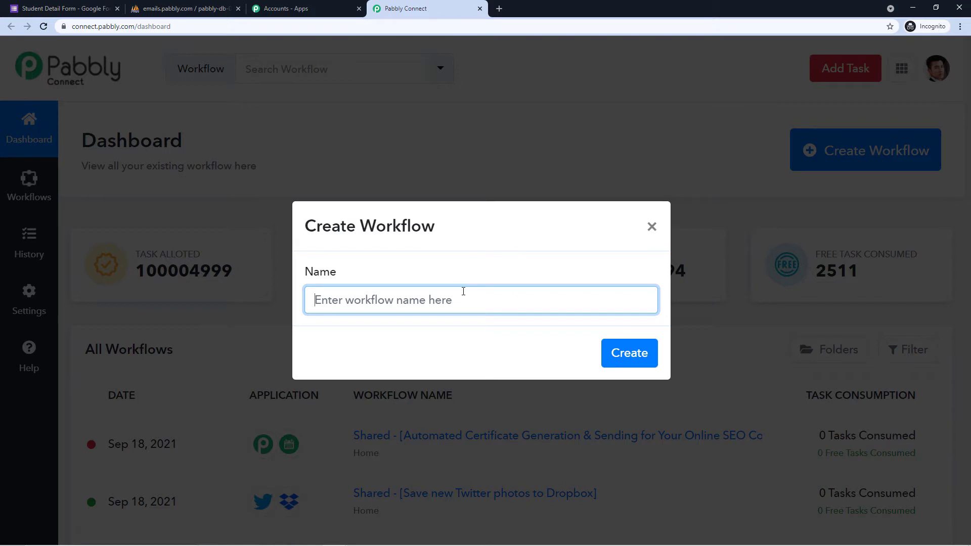
text(Google )
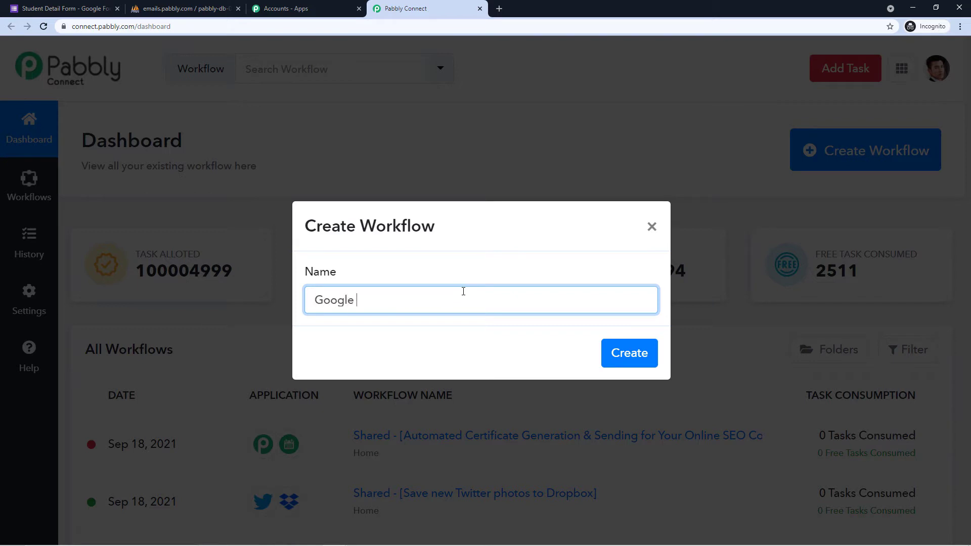
text(Forms to MySQL)
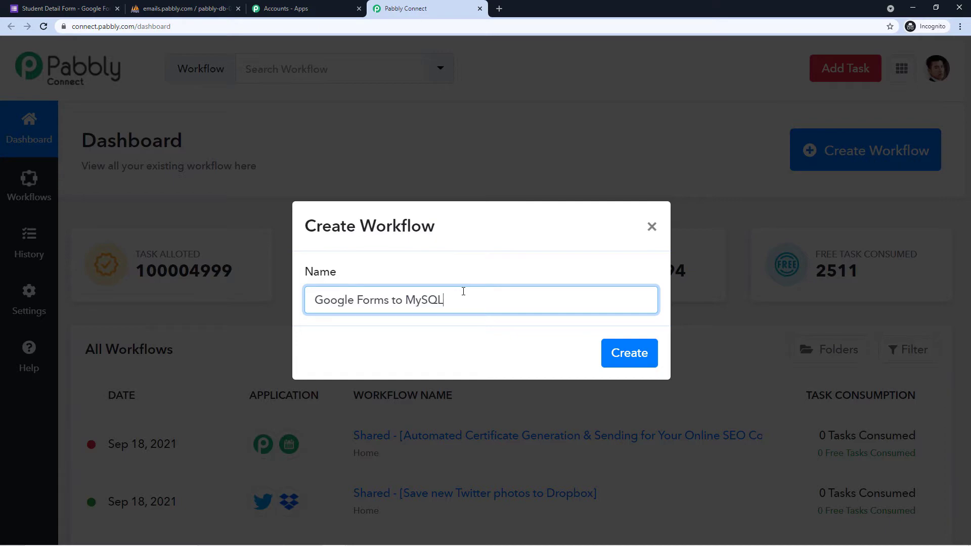
click(627, 357)
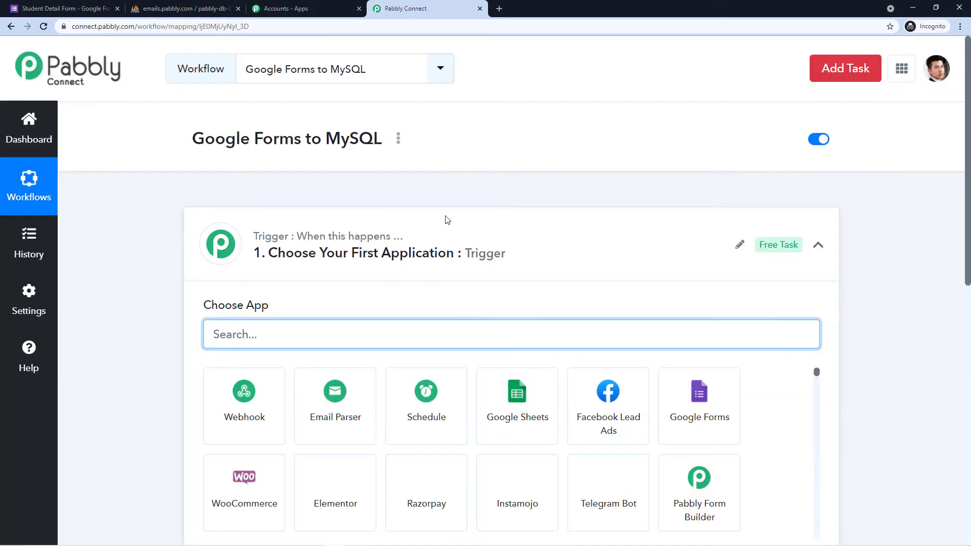
Search for Google Forms and choose it as the workflow's trigger application.
click(535, 238)
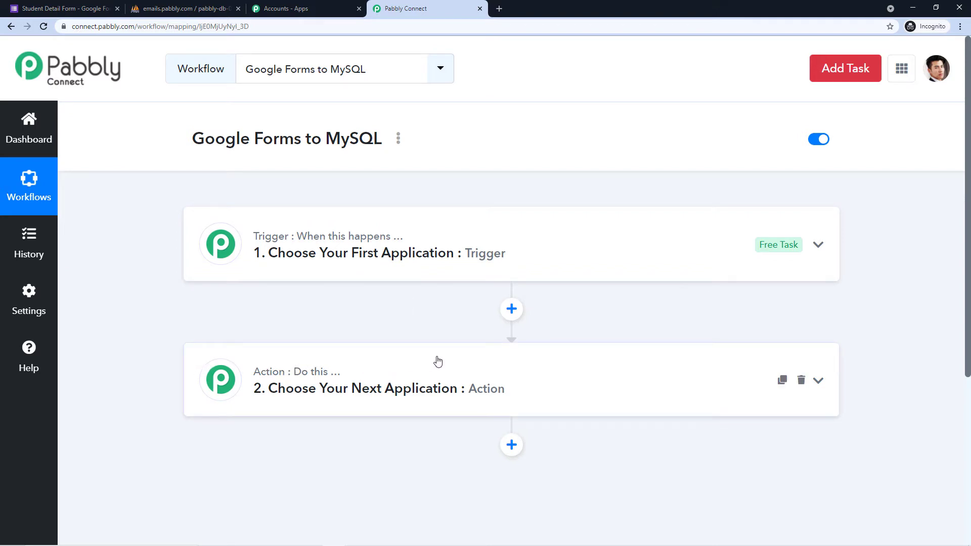
click(311, 247)
scroll(320, 206, down, 2)
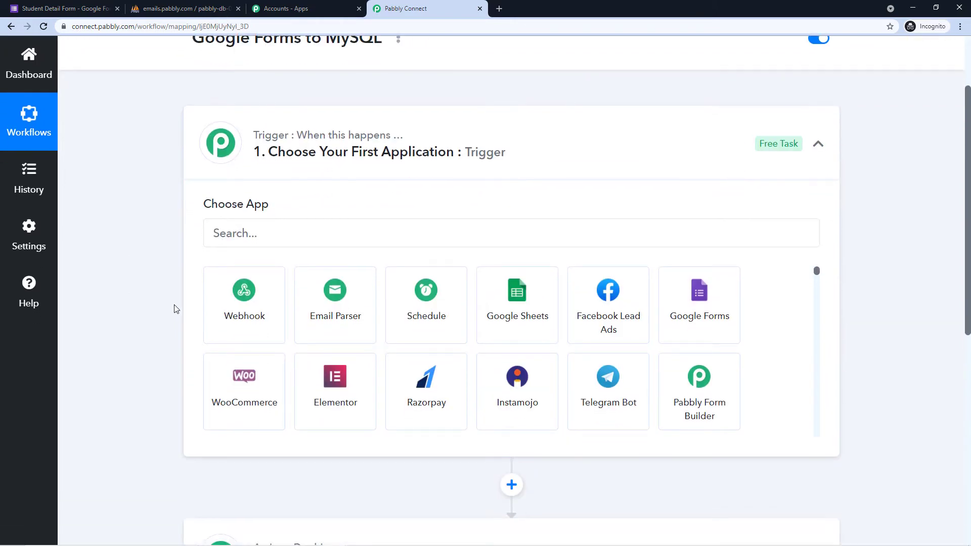
click(257, 233)
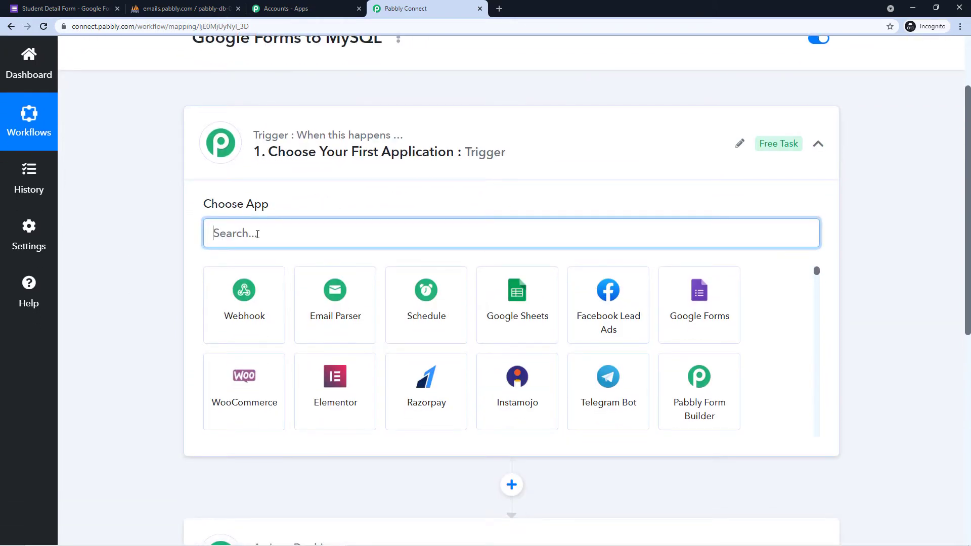
text(Google F)
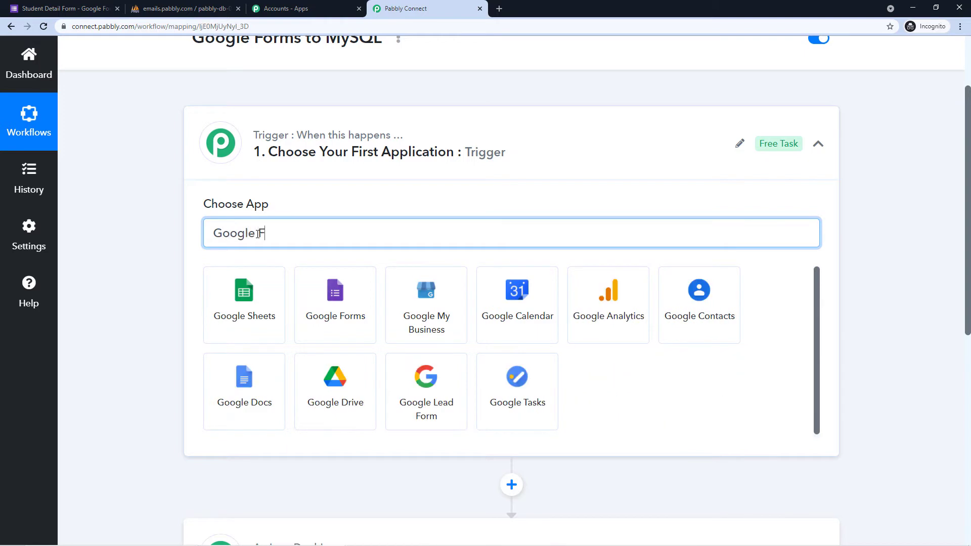
text(oerm)
key(BackSpace)
key(BackSpace)
key(BackSpace)
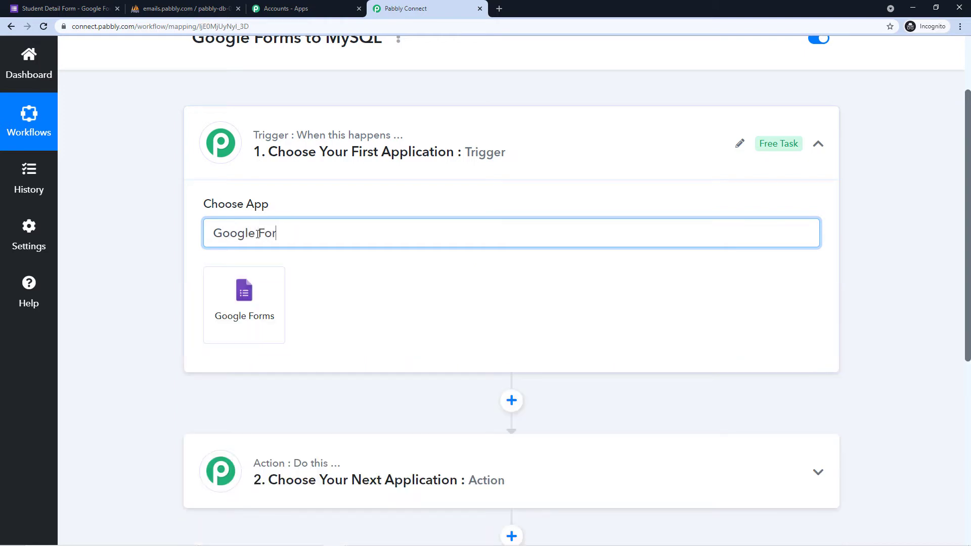
text(rms)
click(245, 275)
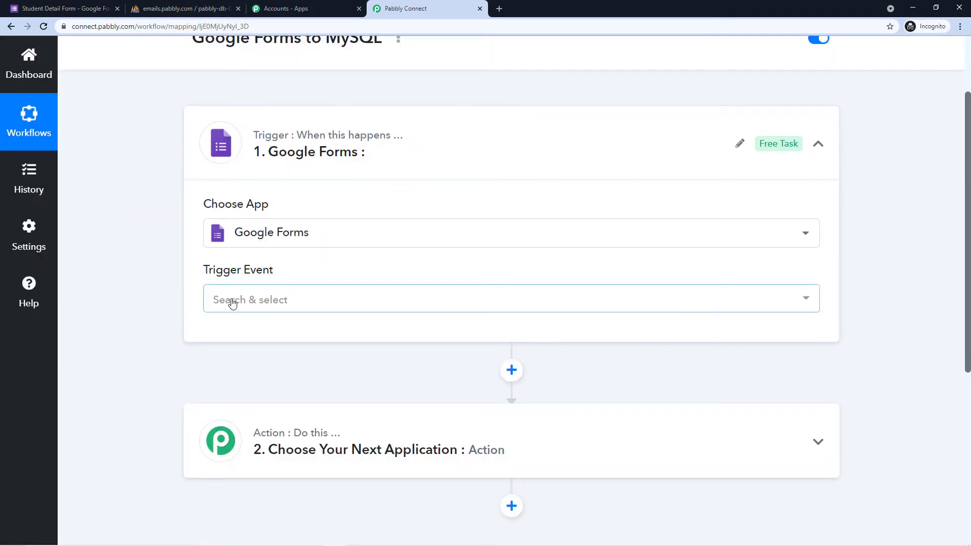
Set the trigger event to New Response in Spreadsheet and review the webhook setup instructions.
click(296, 300)
scroll(309, 281, down, 1)
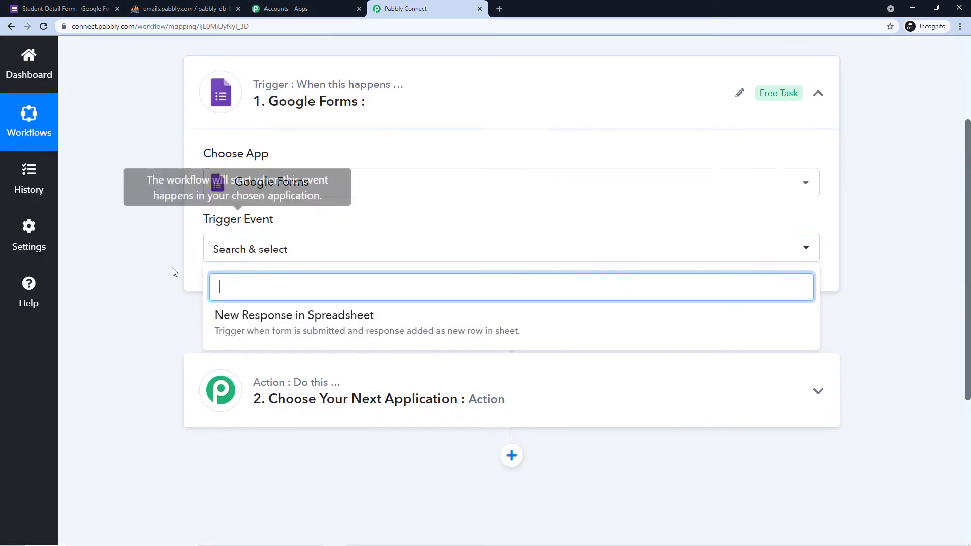
click(277, 326)
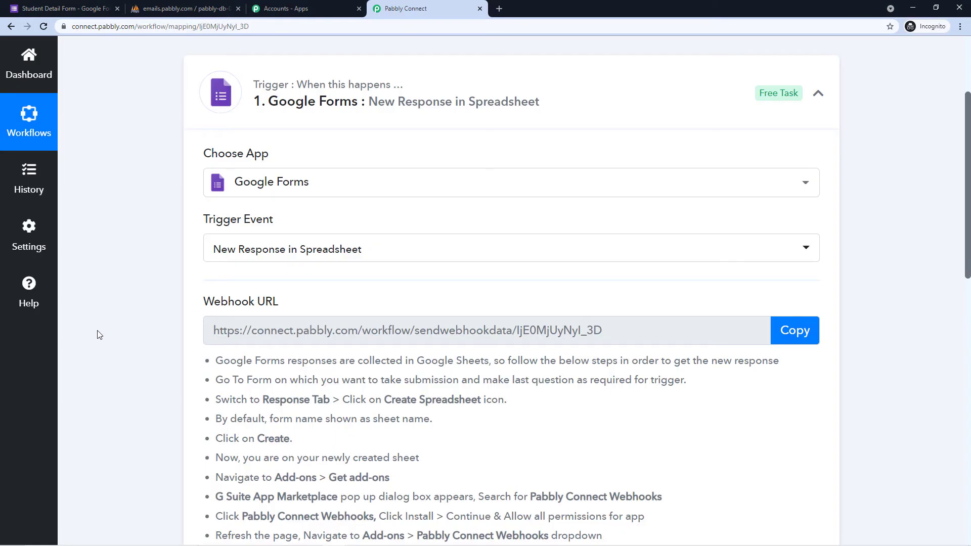
scroll(107, 329, down, 1)
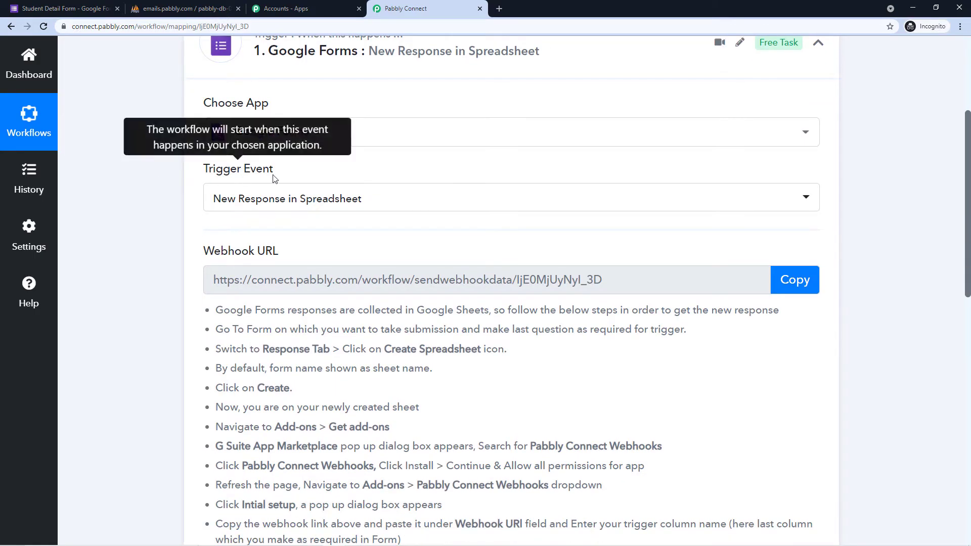
scroll(211, 170, down, 1)
click(211, 171)
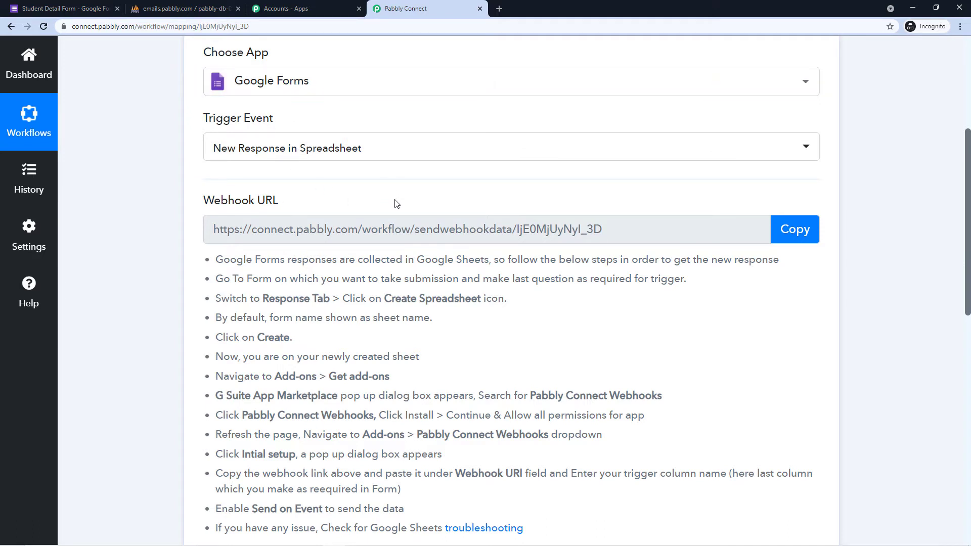
scroll(397, 203, down, 1)
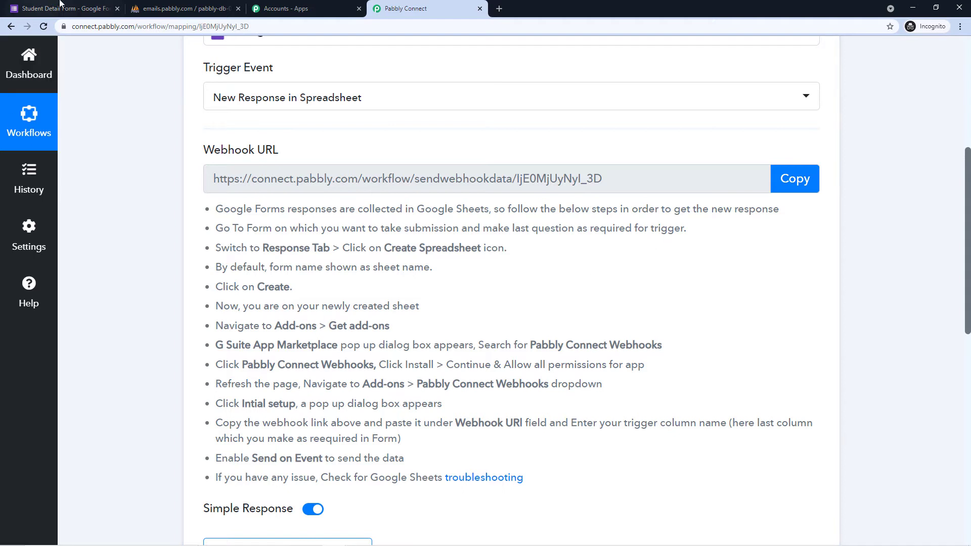
Switch to the Student Detail Form in Google Forms and make its last question, Mobile No., required.
click(84, 9)
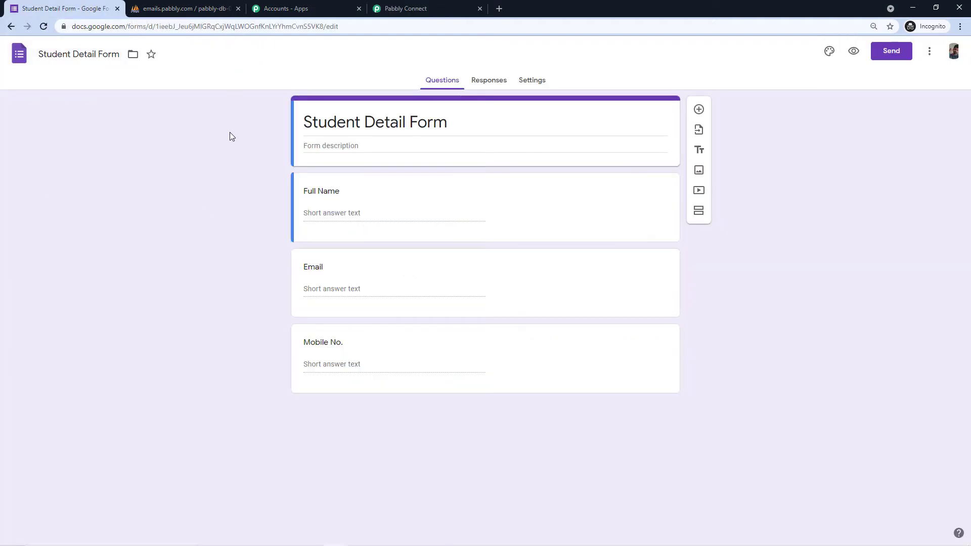
key(ctrl+plus)
key(ctrl+plus)
key(ctrl+plus)
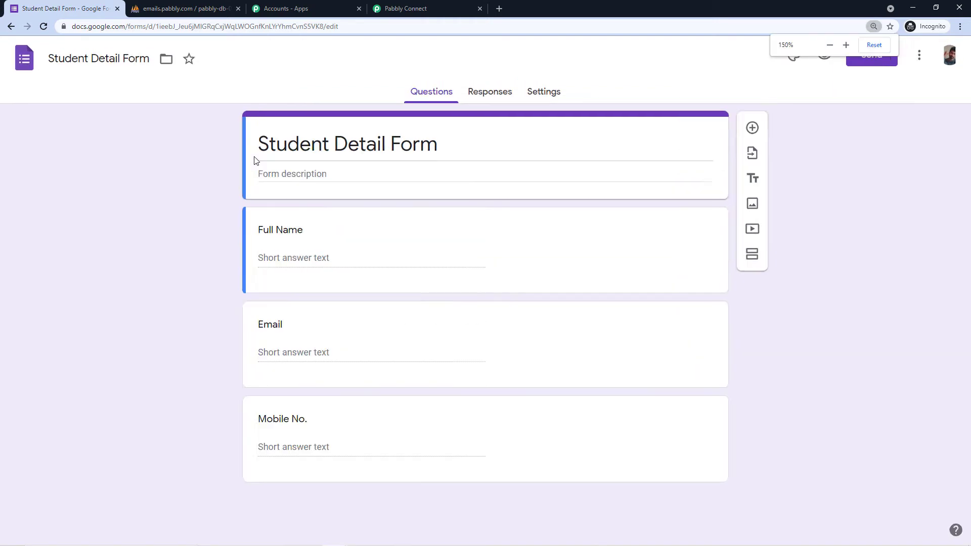
scroll(136, 163, up, 1)
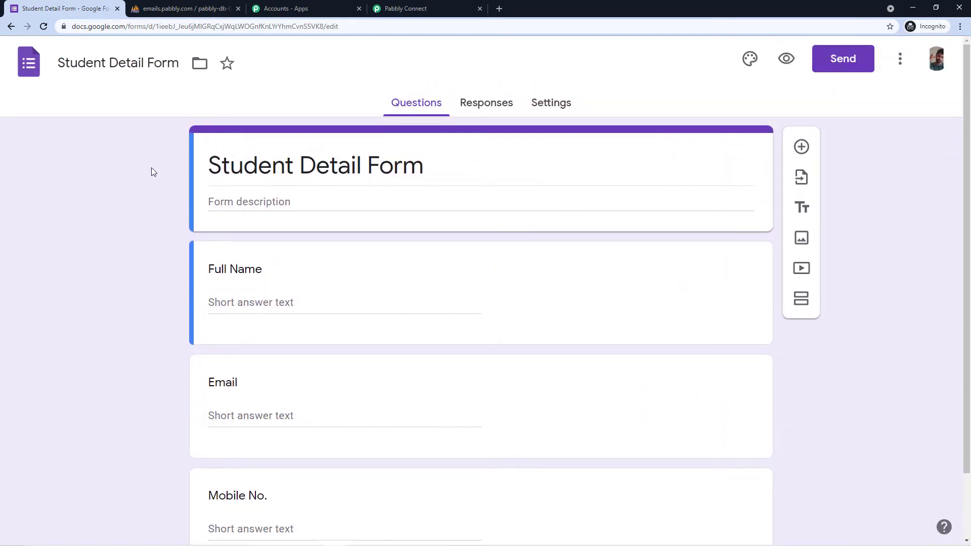
scroll(462, 154, down, 2)
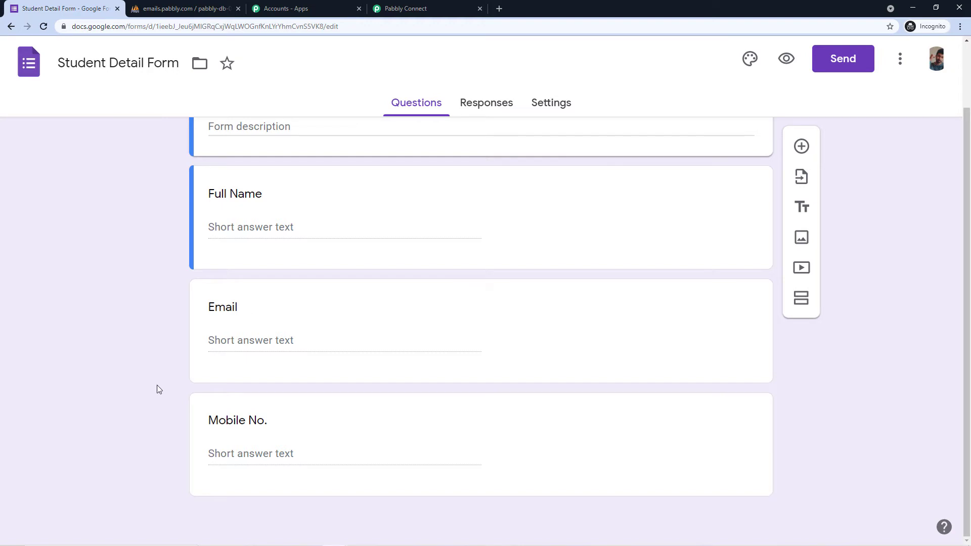
scroll(127, 234, up, 1)
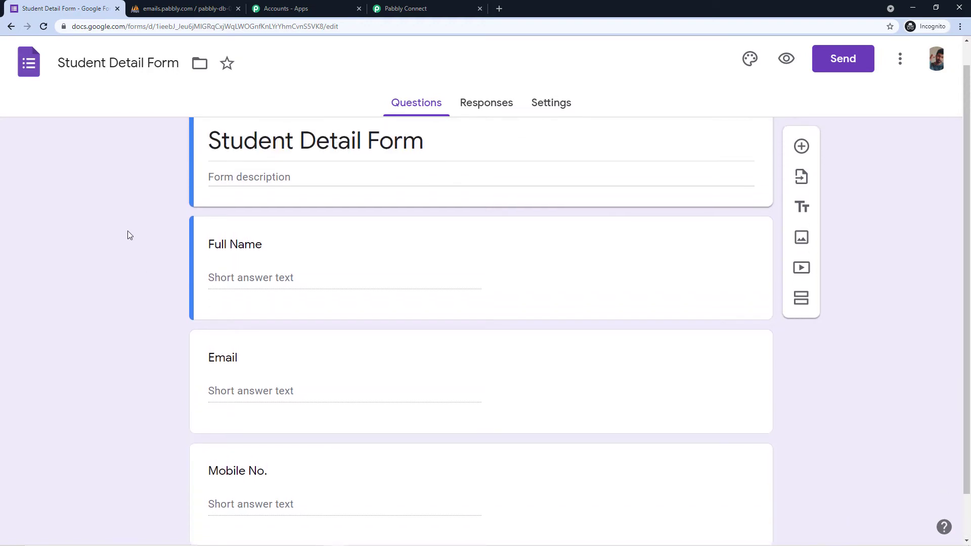
scroll(130, 232, down, 1)
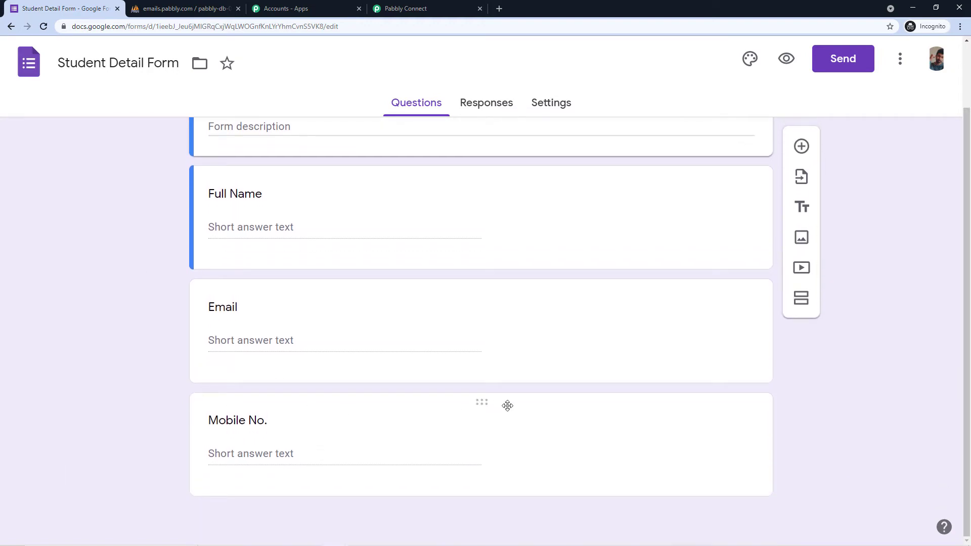
click(543, 416)
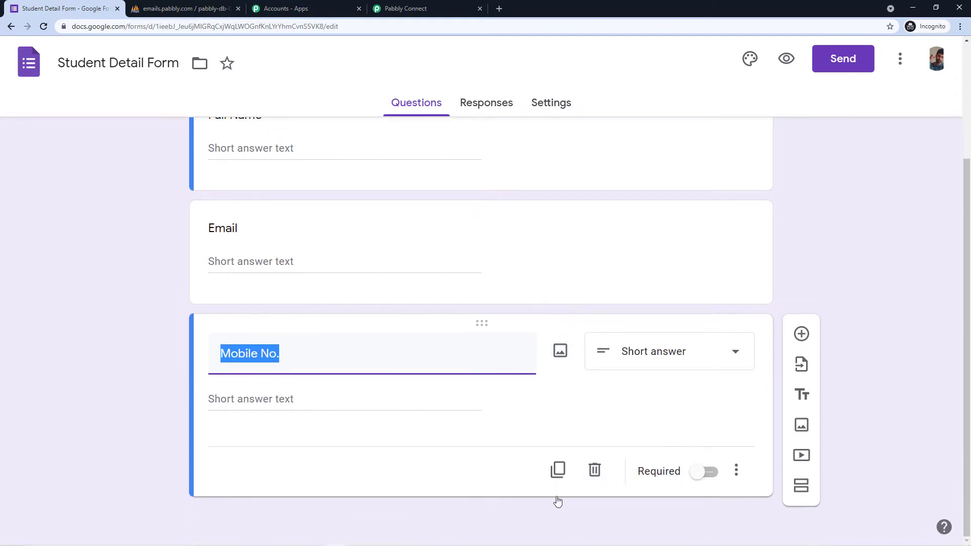
click(644, 508)
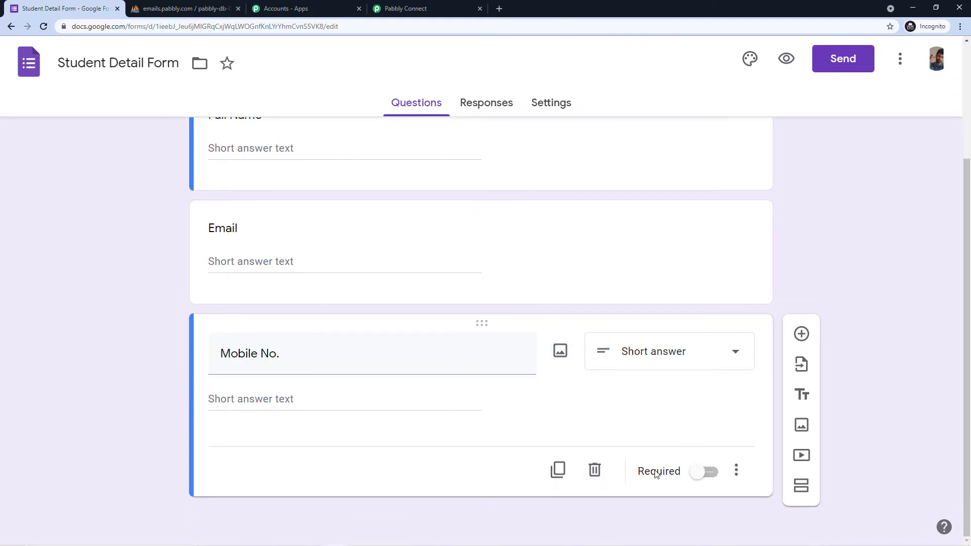
click(700, 470)
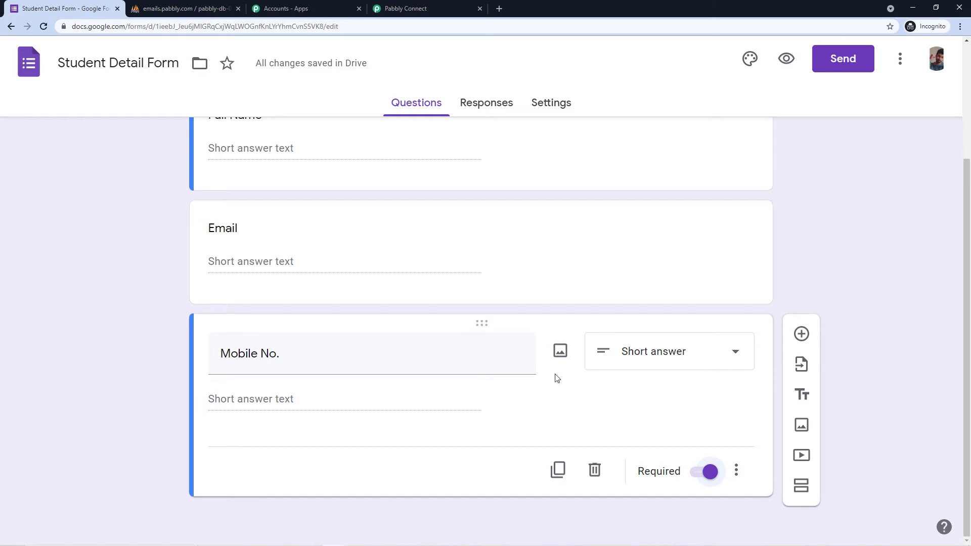
Create a new spreadsheet as the destination for the Student Detail Form's responses.
scroll(445, 394, up, 3)
scroll(404, 202, up, 1)
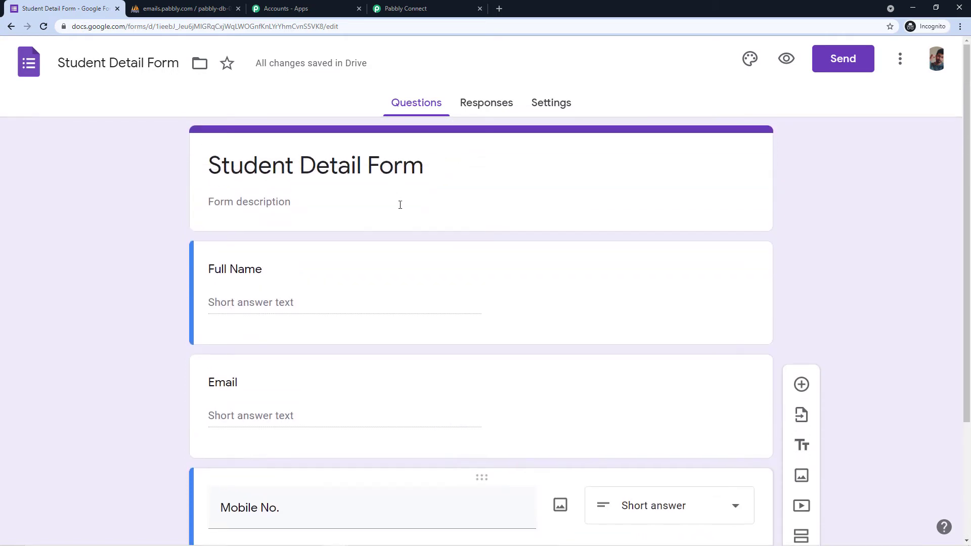
click(489, 108)
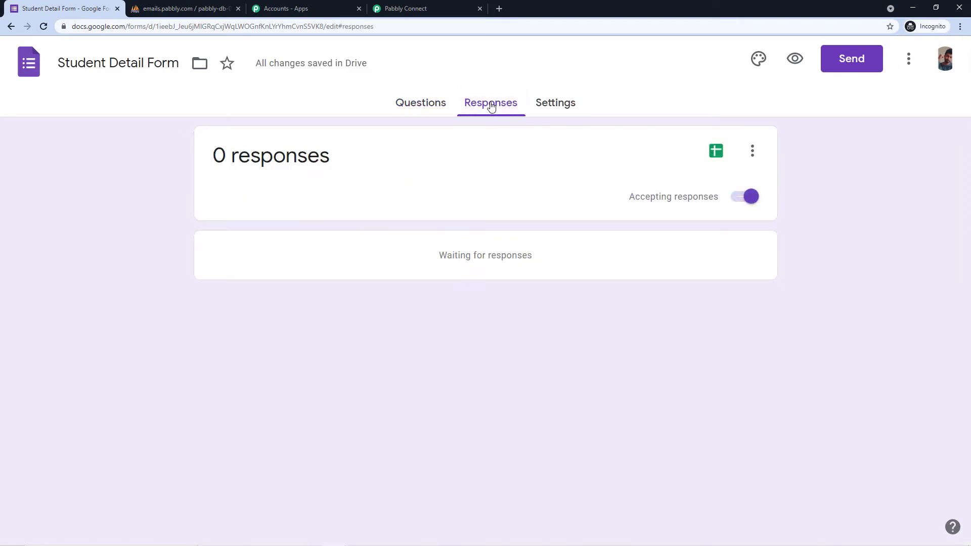
click(715, 152)
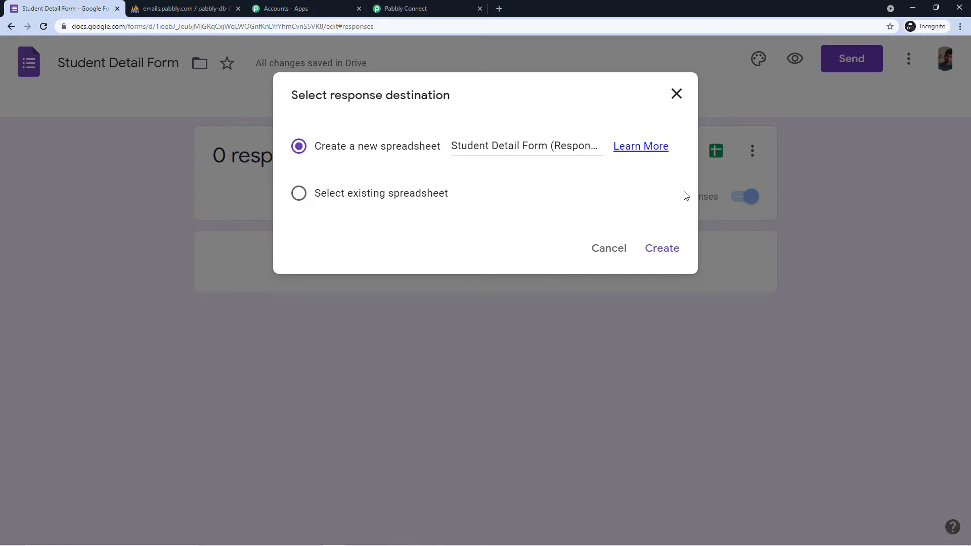
click(664, 254)
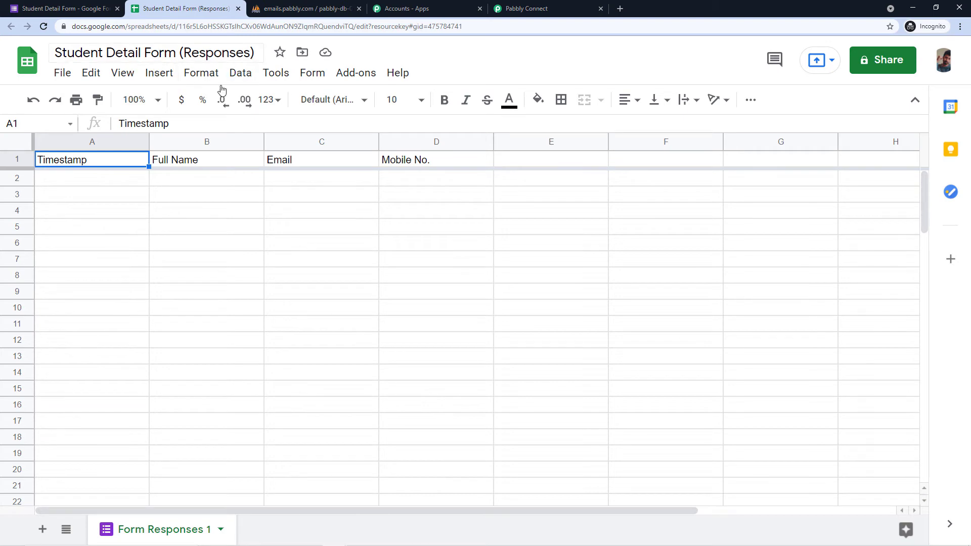
Compare the Student Detail Form's questions with the column headers in the linked responses spreadsheet.
click(95, 9)
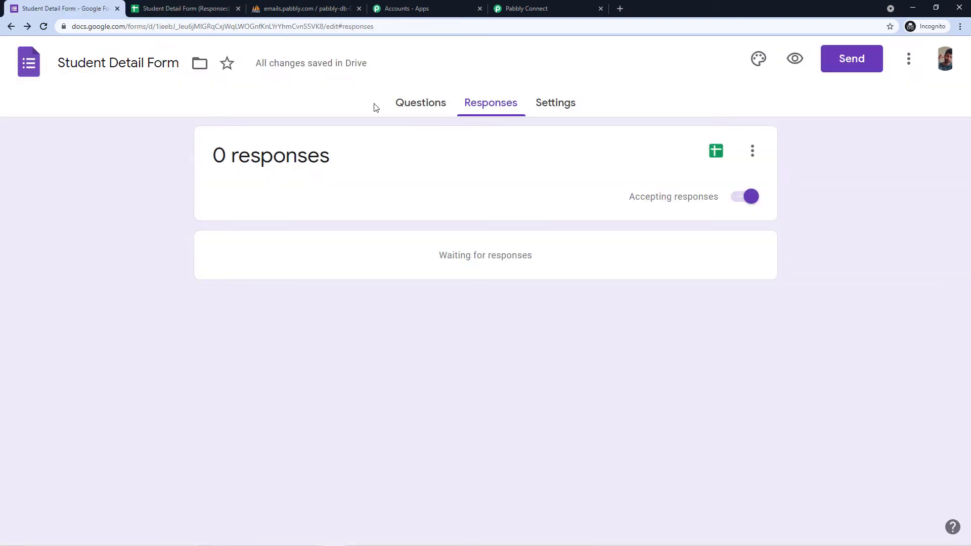
click(419, 103)
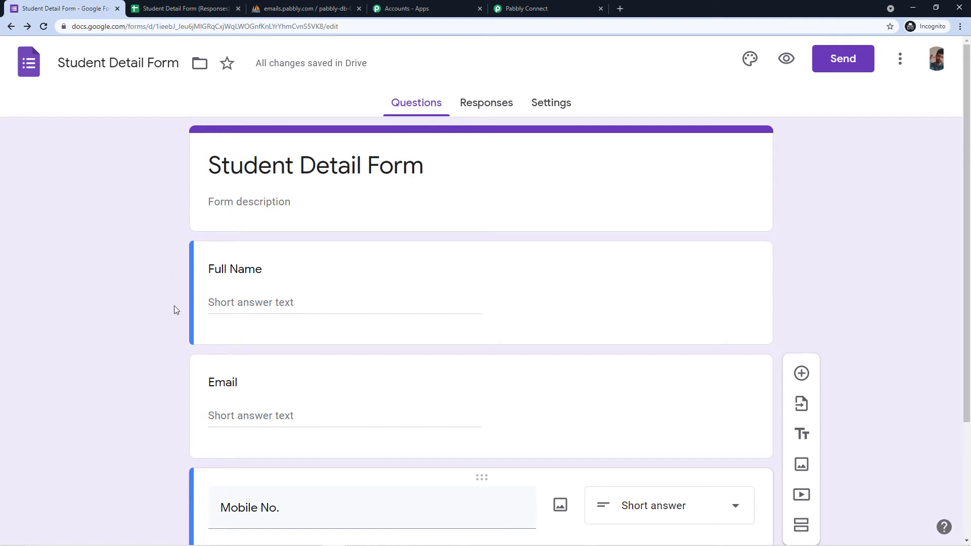
click(185, 6)
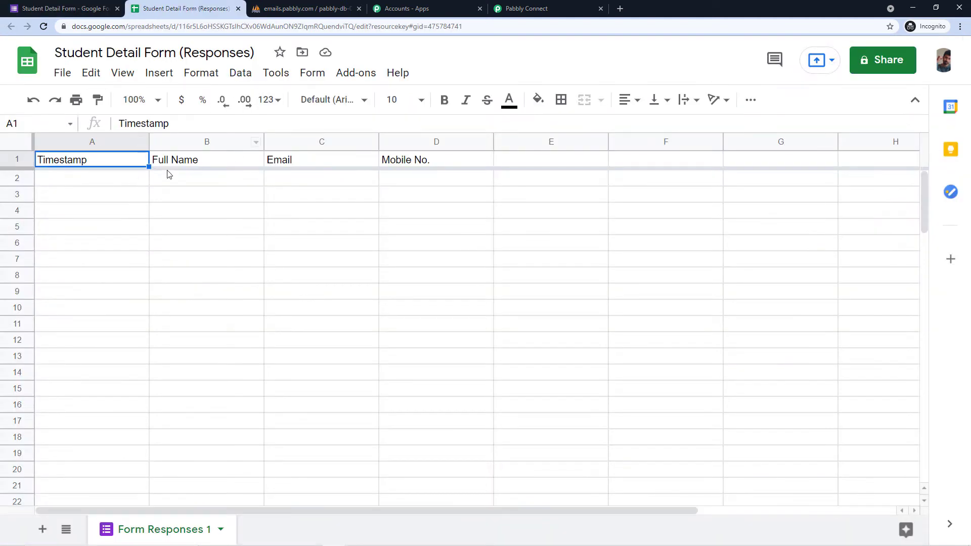
Make the header row bold, and centre all cells of the sheet horizontally and vertically with text wrapping on.
click(20, 159)
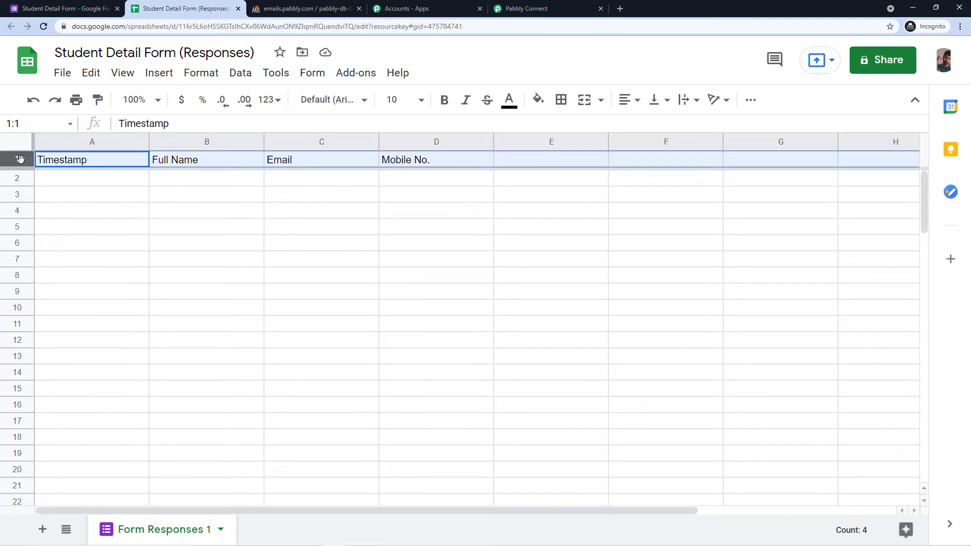
key(ctrl+b)
click(16, 144)
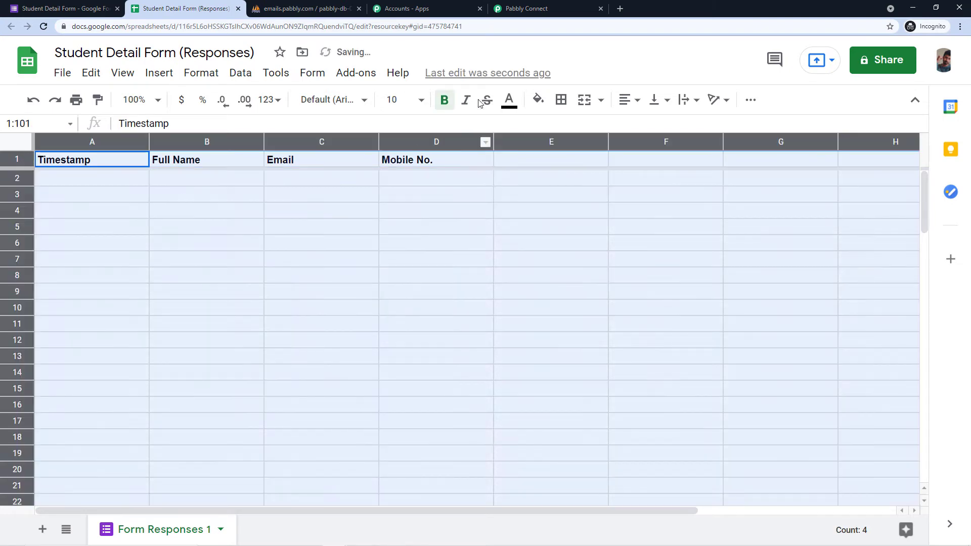
click(623, 101)
click(646, 126)
click(657, 100)
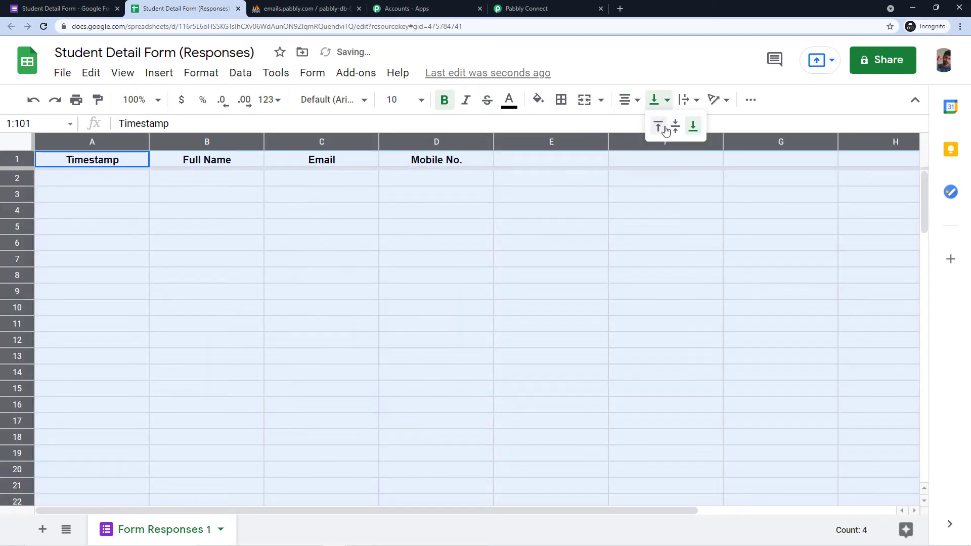
click(675, 126)
click(688, 99)
click(704, 126)
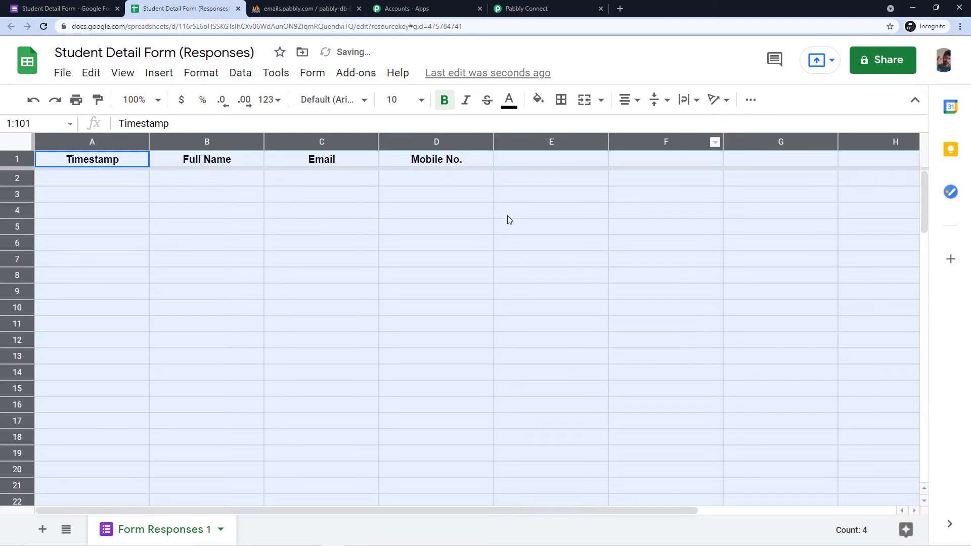
click(481, 175)
click(74, 182)
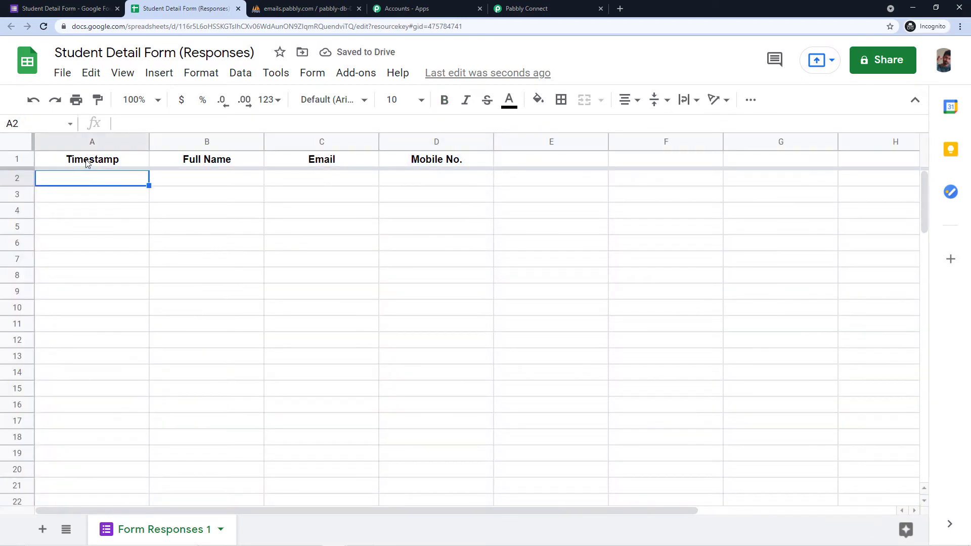
click(87, 163)
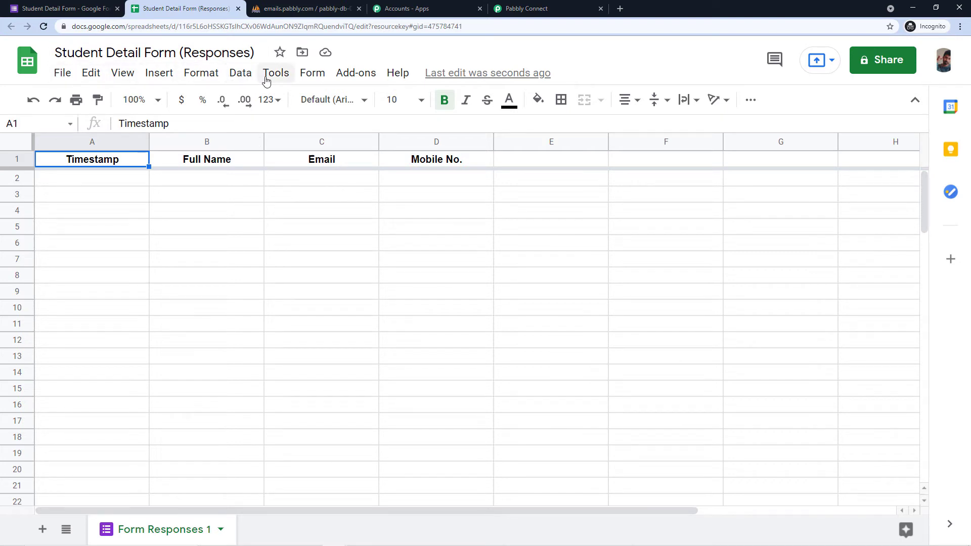
Search the add-on marketplace for Pabbly Connect Webhooks, check its installation status, and close the marketplace.
click(353, 74)
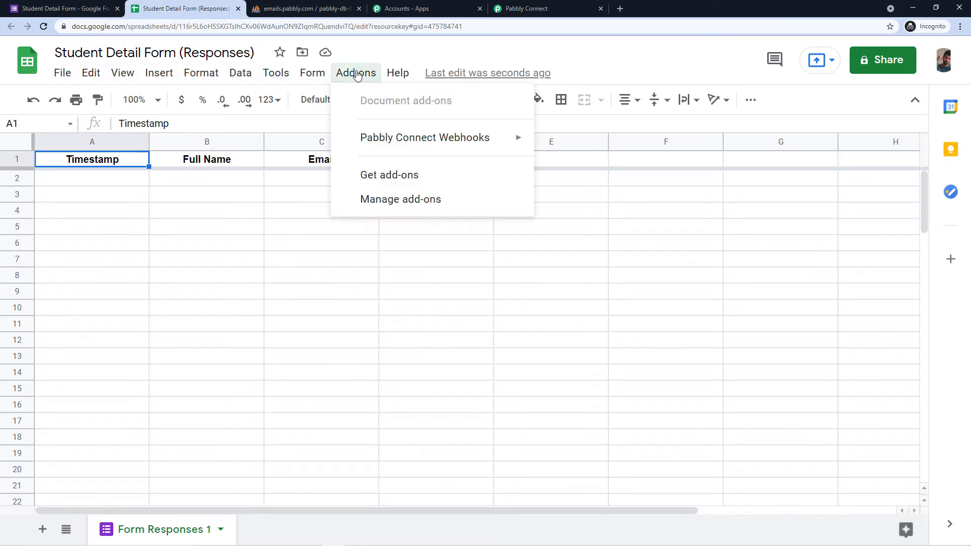
click(383, 176)
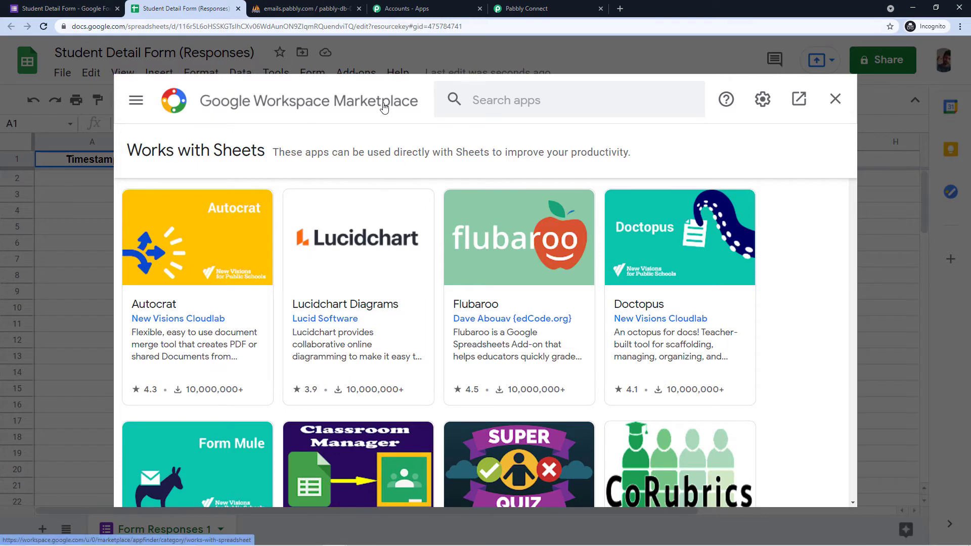
click(508, 100)
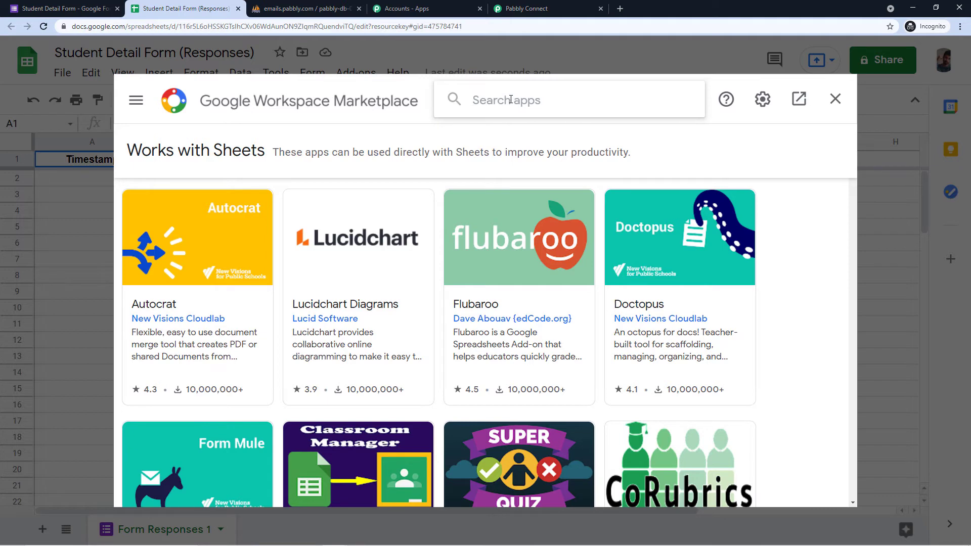
text(Pabbly)
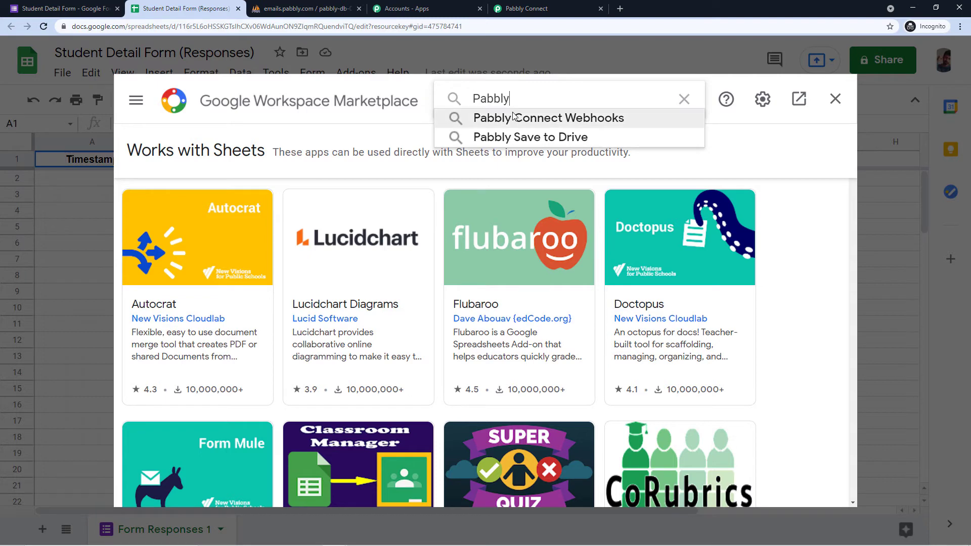
click(513, 117)
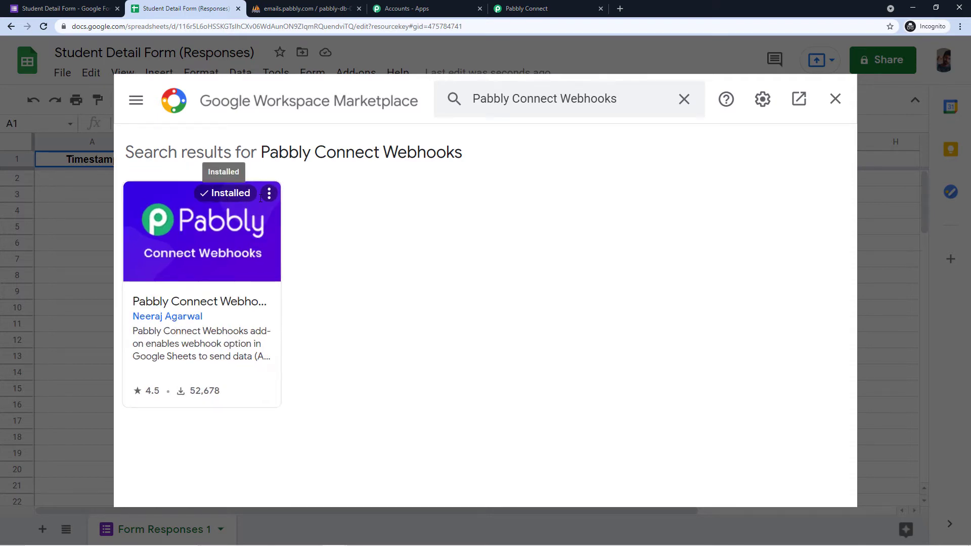
click(834, 99)
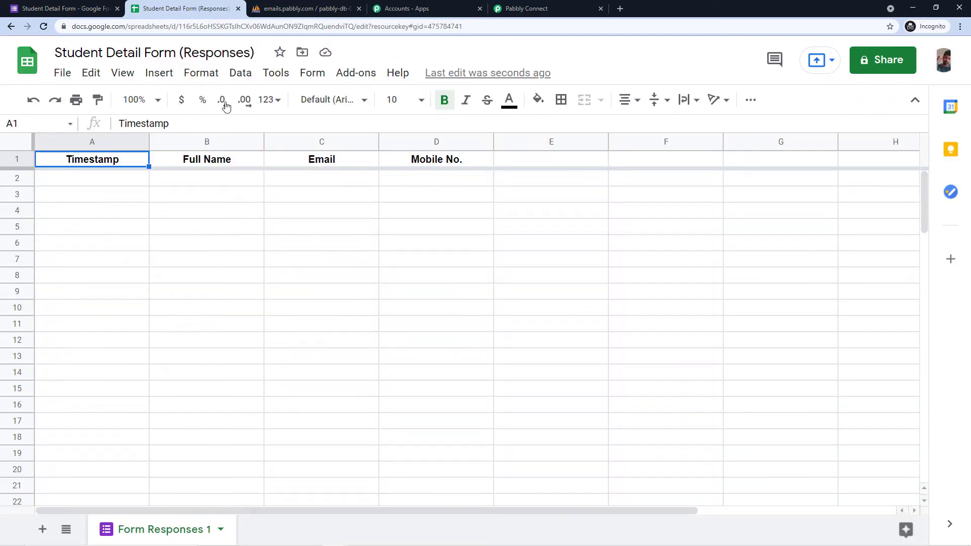
Reload the responses spreadsheet and open the initial setup of the Pabbly Connect Webhooks add-on.
click(44, 28)
click(362, 73)
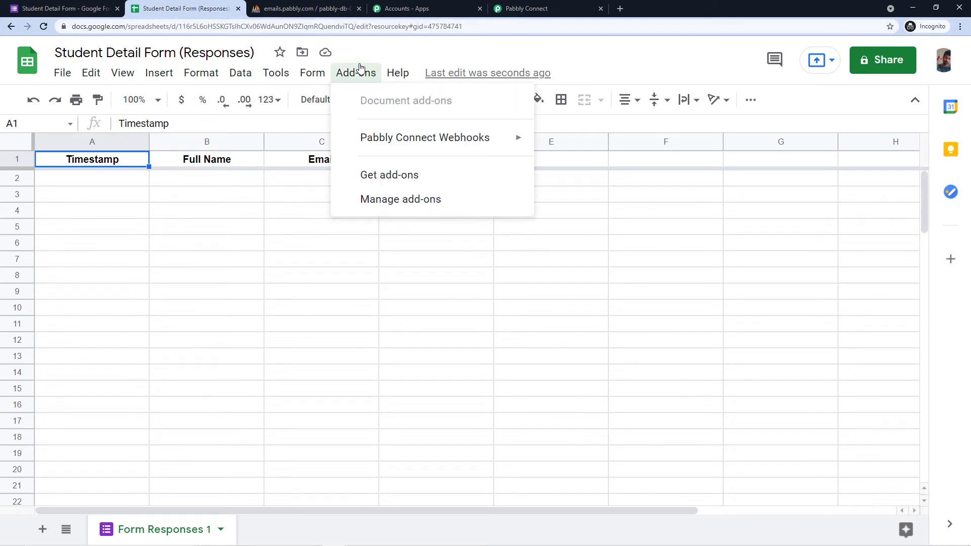
mouse_move(405, 130)
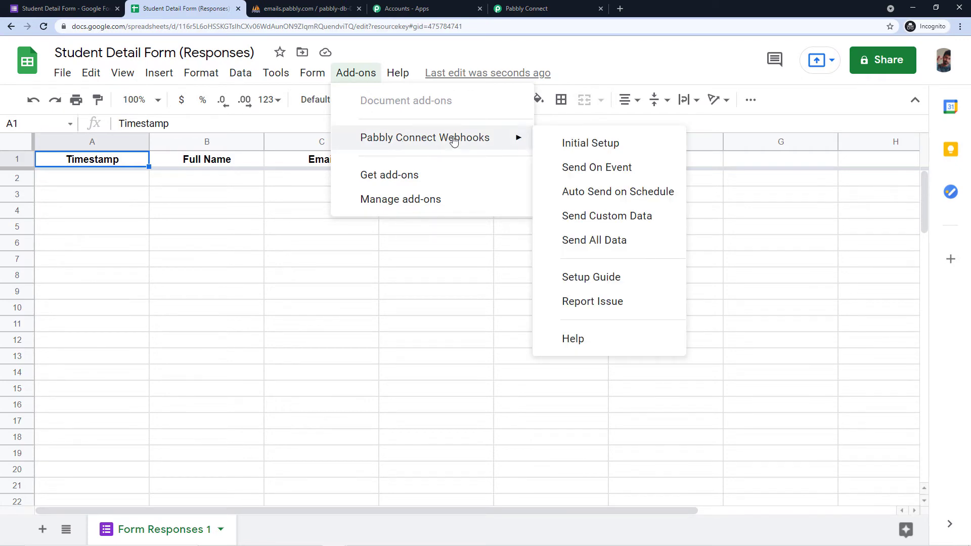
click(607, 146)
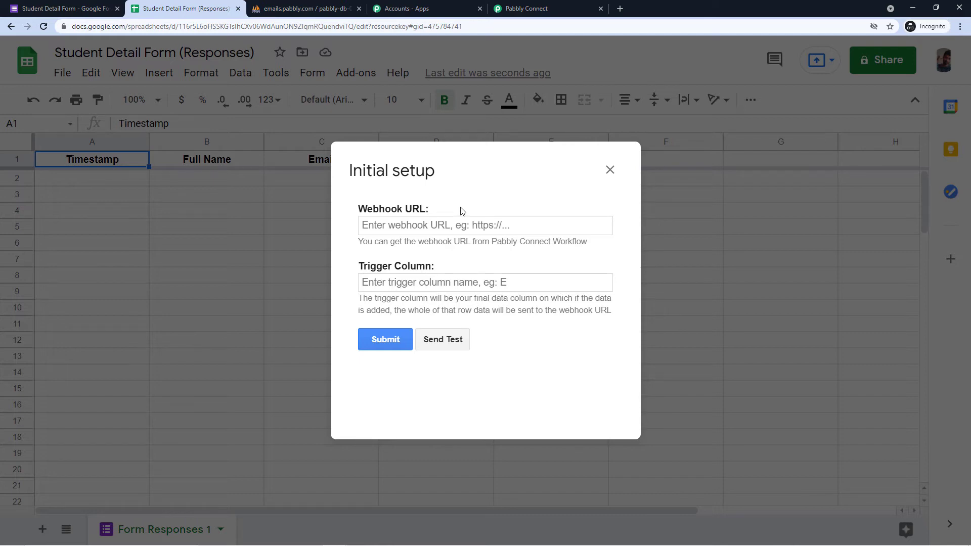
Copy the trigger's webhook URL from the Pabbly Connect workflow and paste it as the add-on's Webhook URL.
click(546, 9)
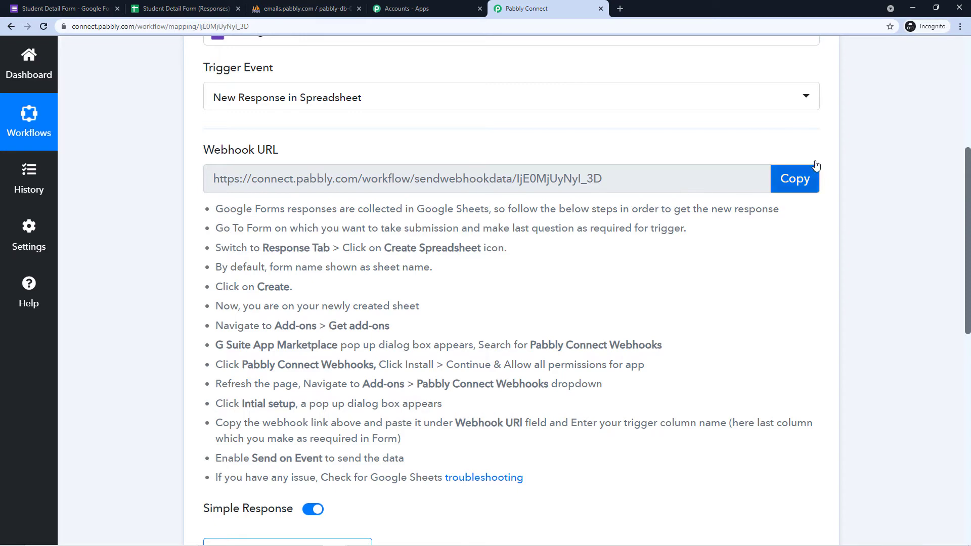
click(794, 179)
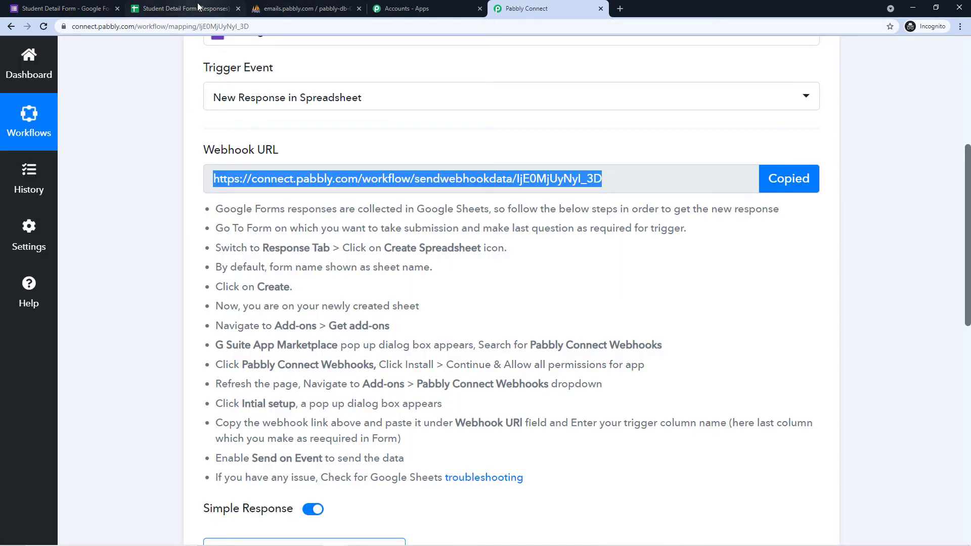
click(198, 7)
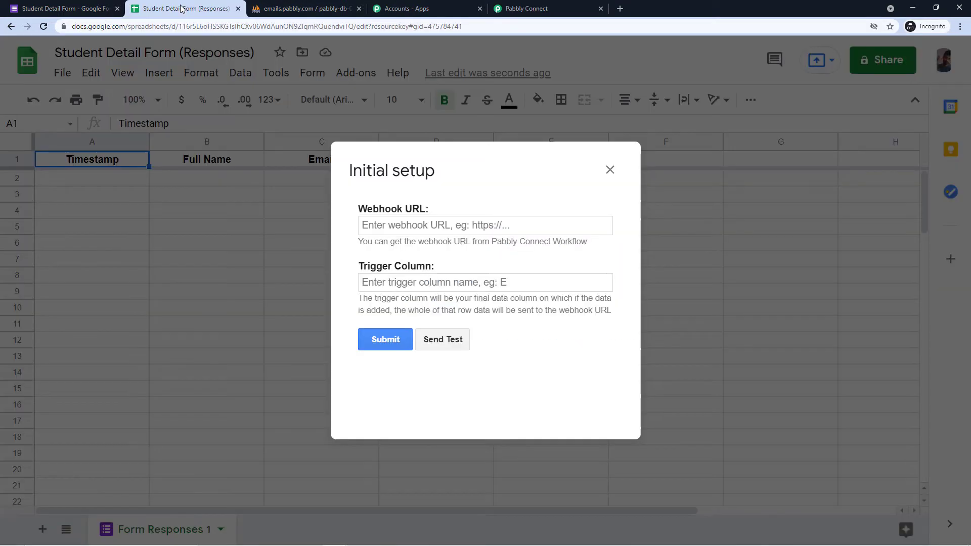
click(371, 225)
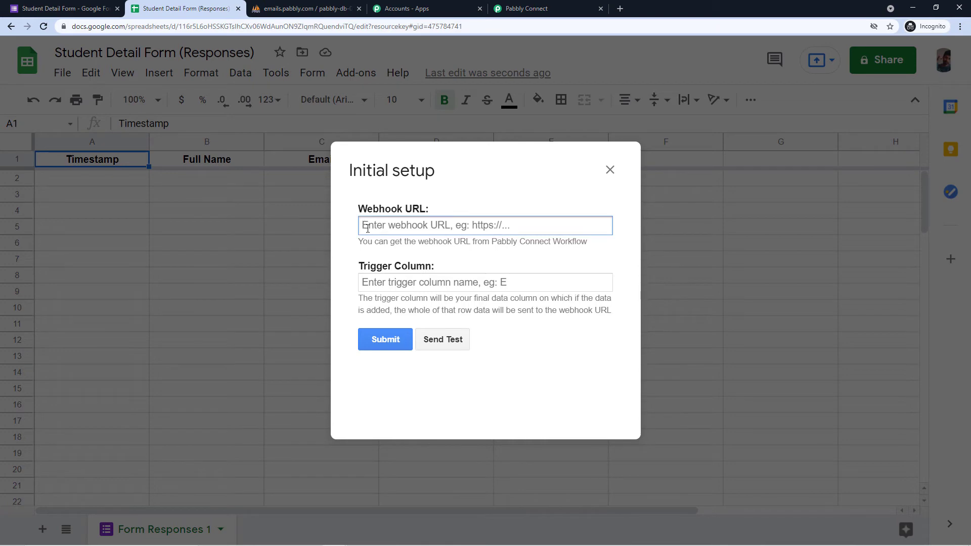
right_click(367, 228)
click(408, 309)
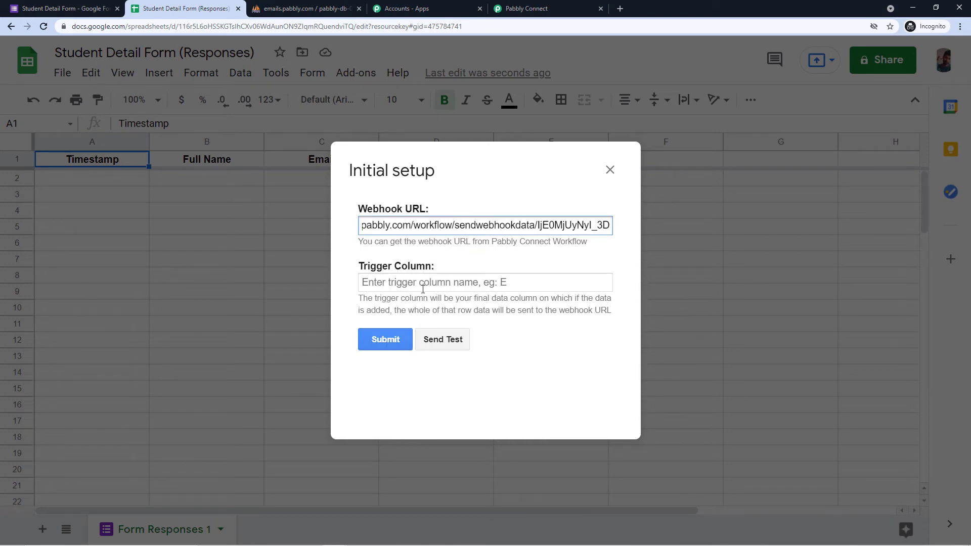
click(500, 195)
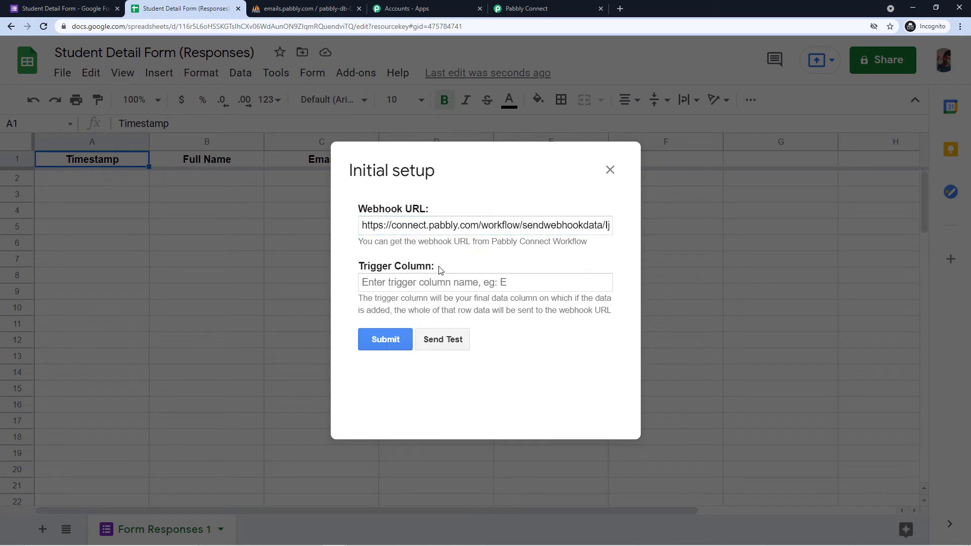
Set the trigger column to D, the Mobile No. column, and submit the initial setup.
drag(496, 175, 555, 233)
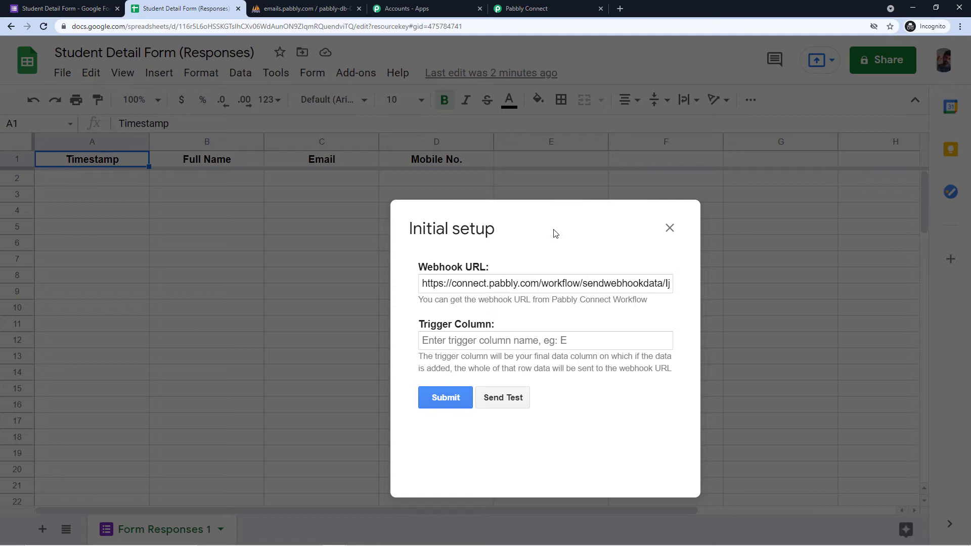
drag(557, 234, 689, 192)
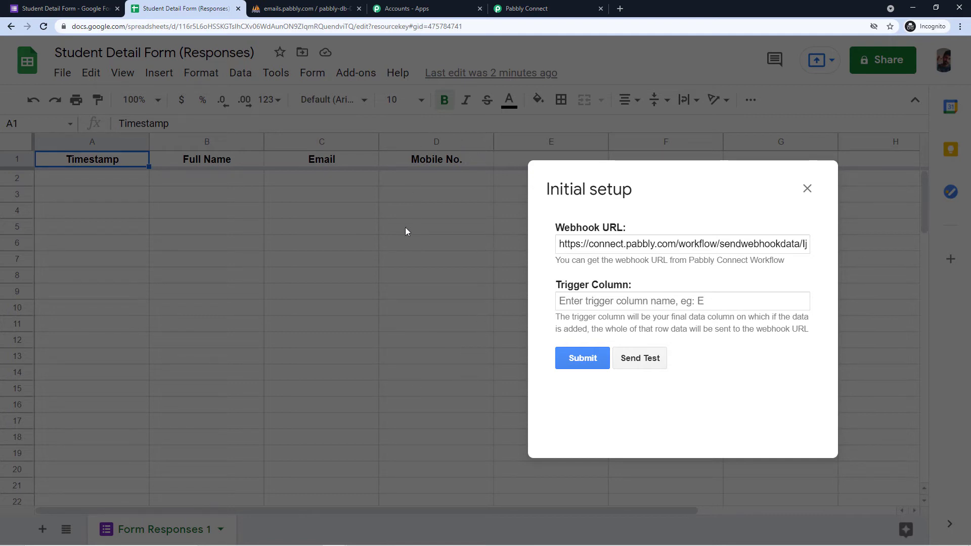
drag(725, 192, 499, 218)
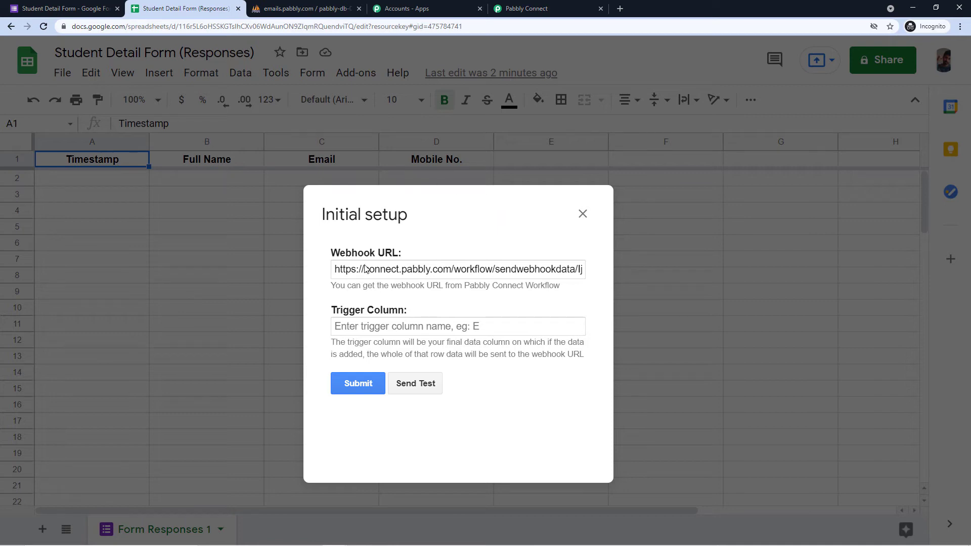
click(377, 325)
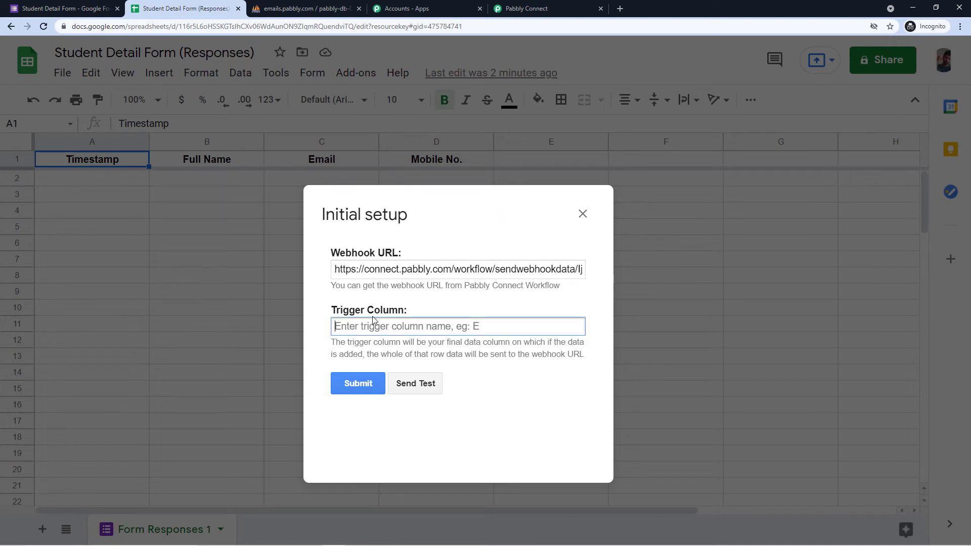
text(D)
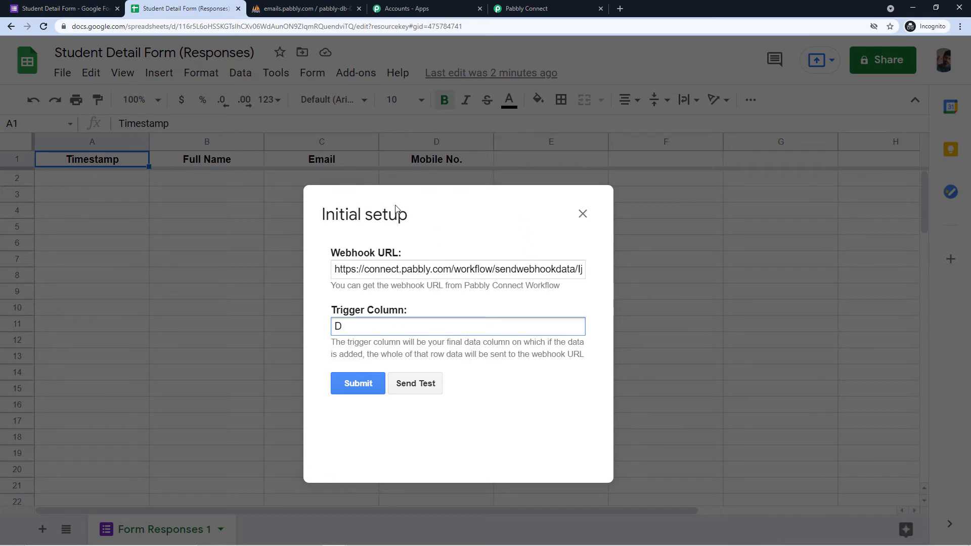
click(373, 382)
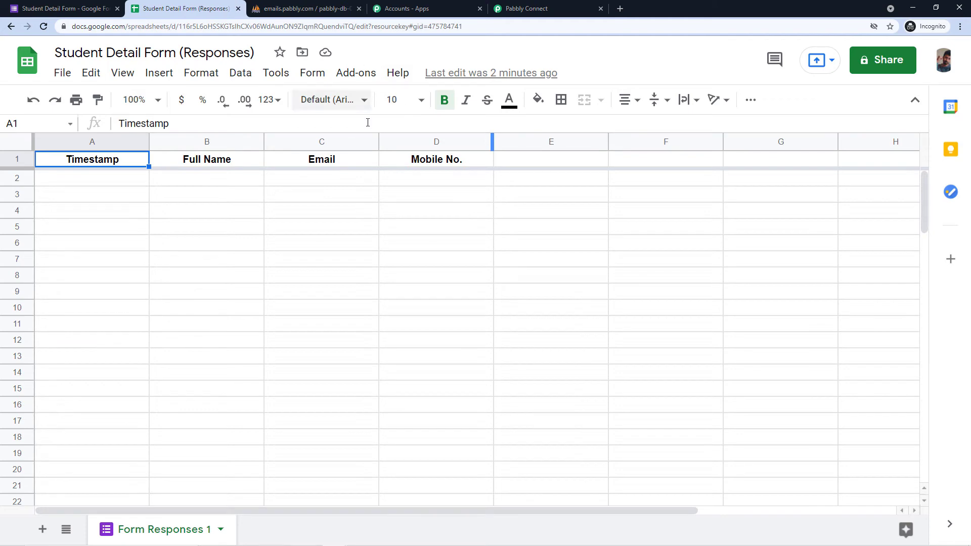
Enable Send On Event for the Pabbly Connect Webhooks add-on in the responses spreadsheet.
click(359, 74)
mouse_move(378, 144)
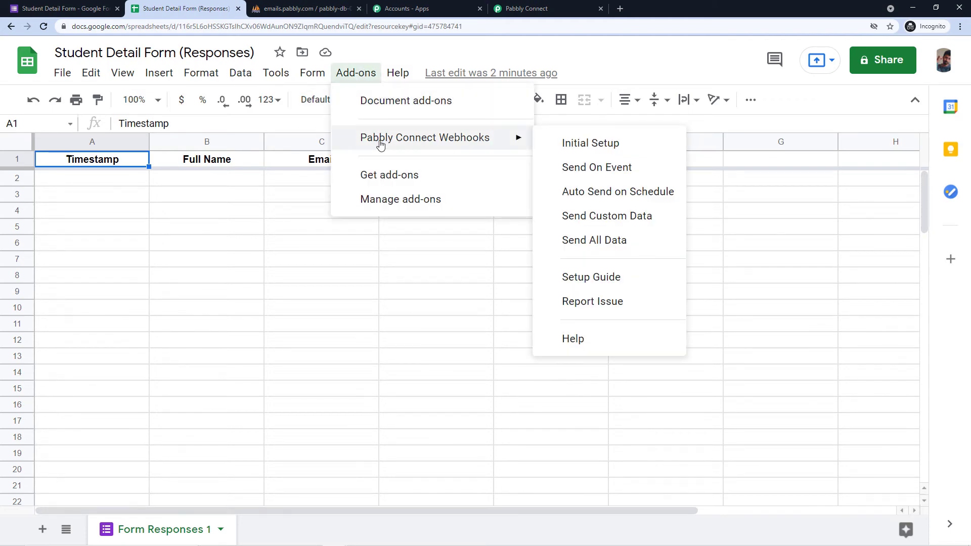
click(565, 173)
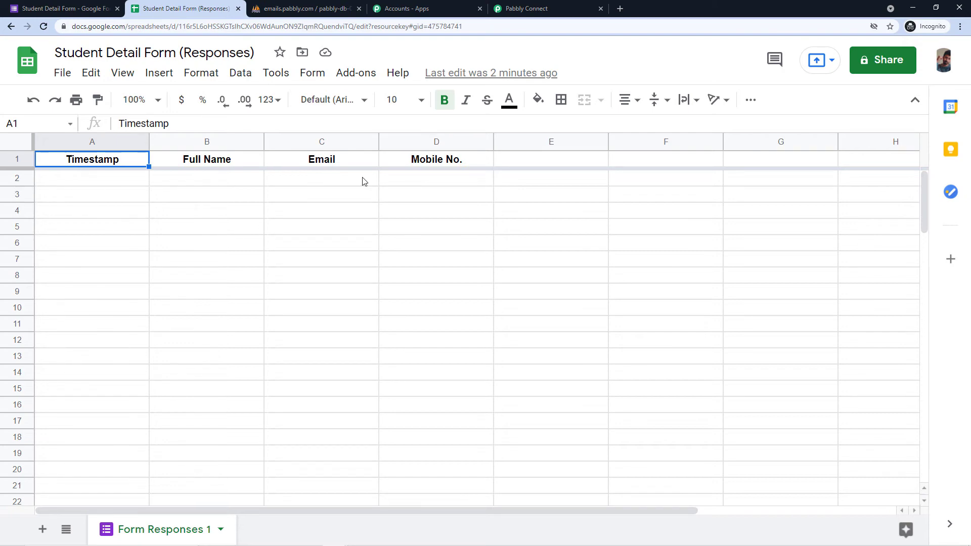
Review the Student Detail Form alongside its responses spreadsheet, and return to the form.
click(91, 8)
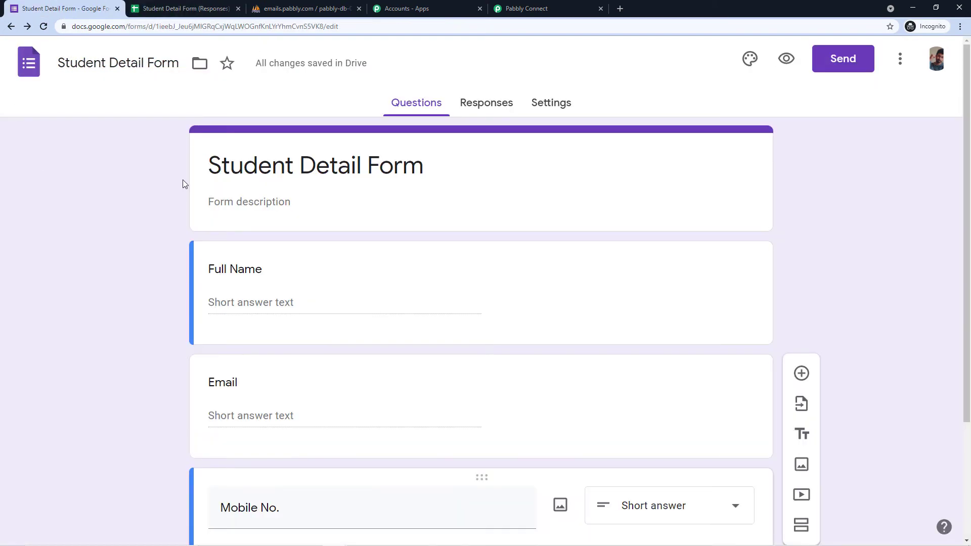
click(177, 8)
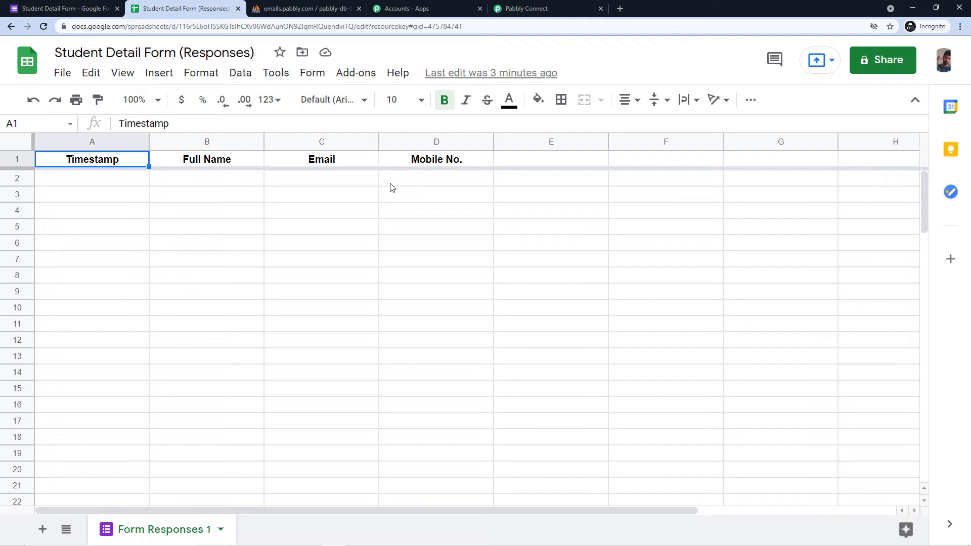
click(99, 6)
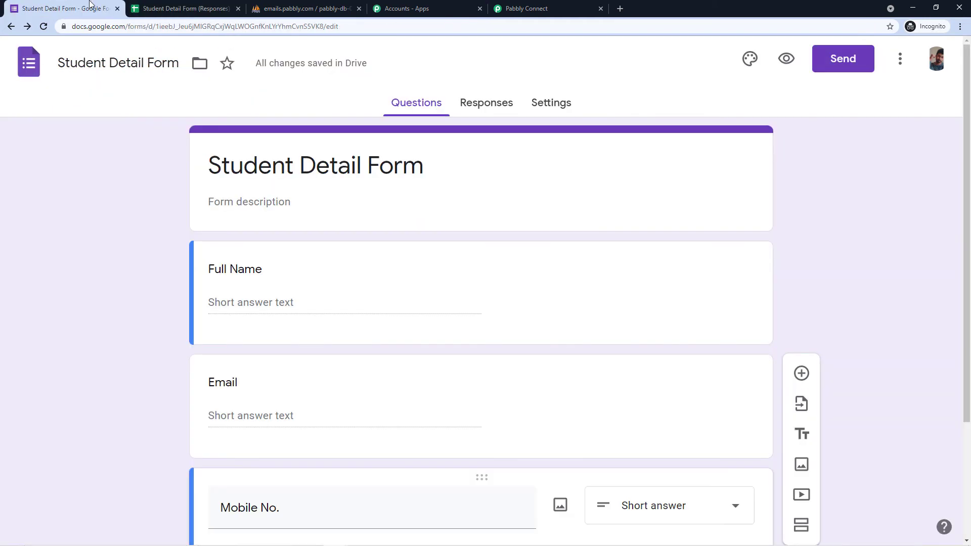
Review the Student Detail Form's questions and check the webhook capture status of the trigger in the Pabbly Connect workflow.
scroll(179, 151, down, 1)
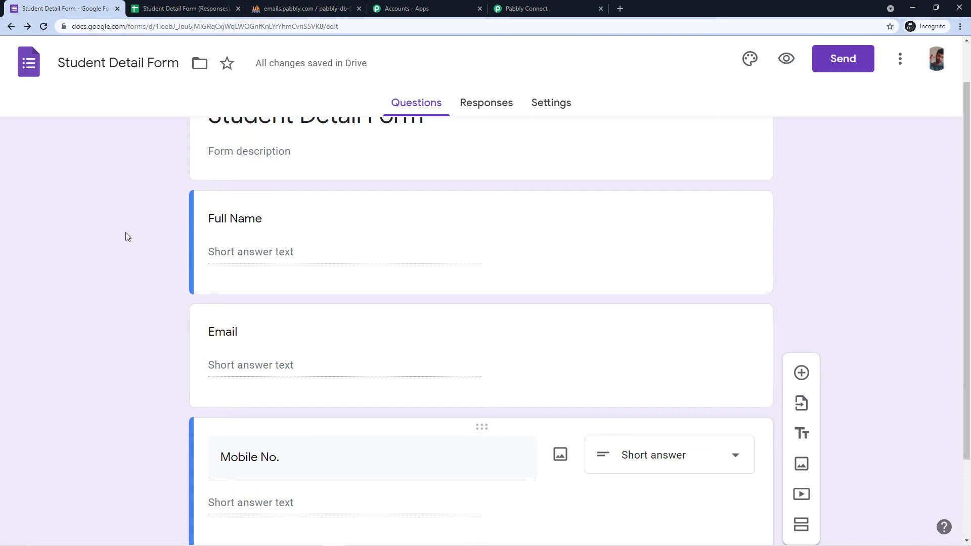
scroll(156, 214, up, 1)
scroll(130, 189, down, 1)
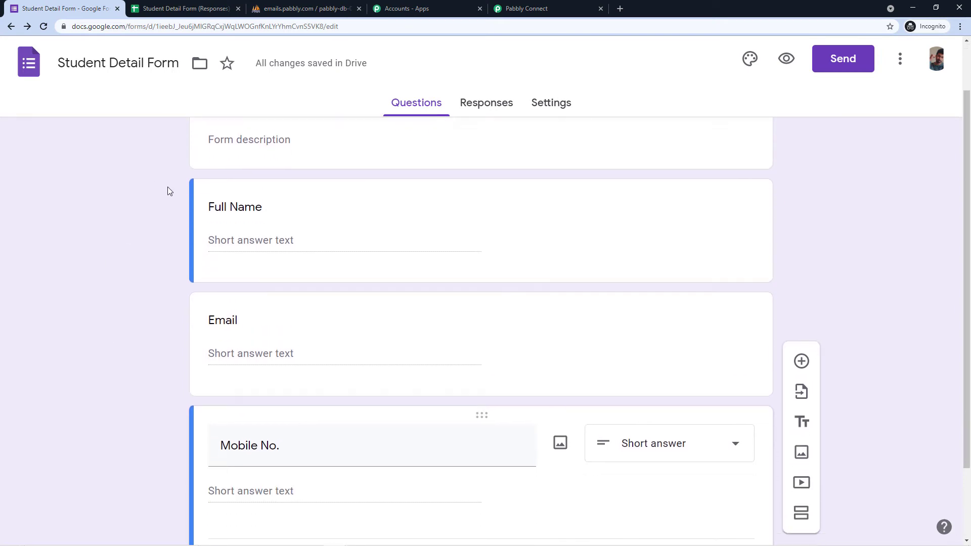
scroll(151, 253, down, 1)
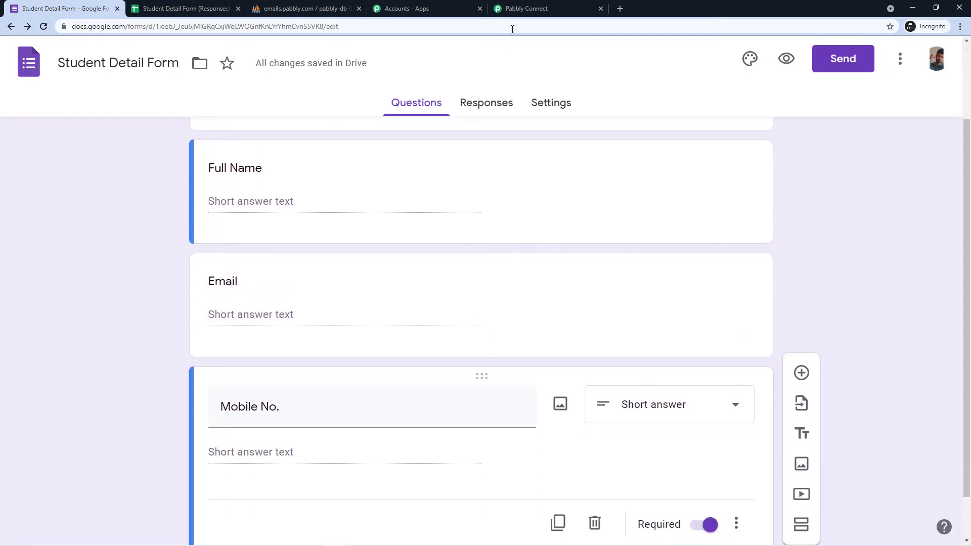
click(531, 8)
scroll(521, 263, down, 2)
scroll(529, 247, down, 2)
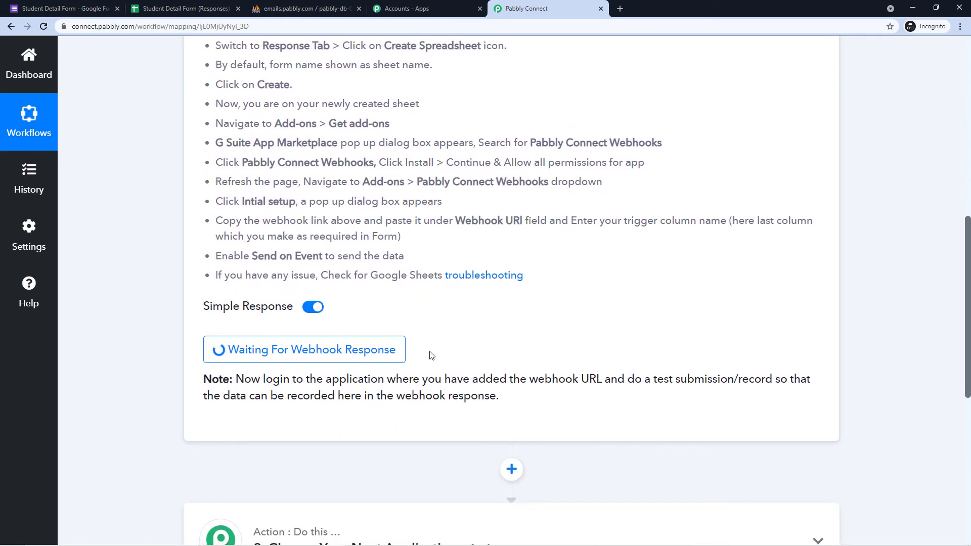
Preview the Student Detail Form and submit a test response with a student's full name, email and mobile number.
click(98, 4)
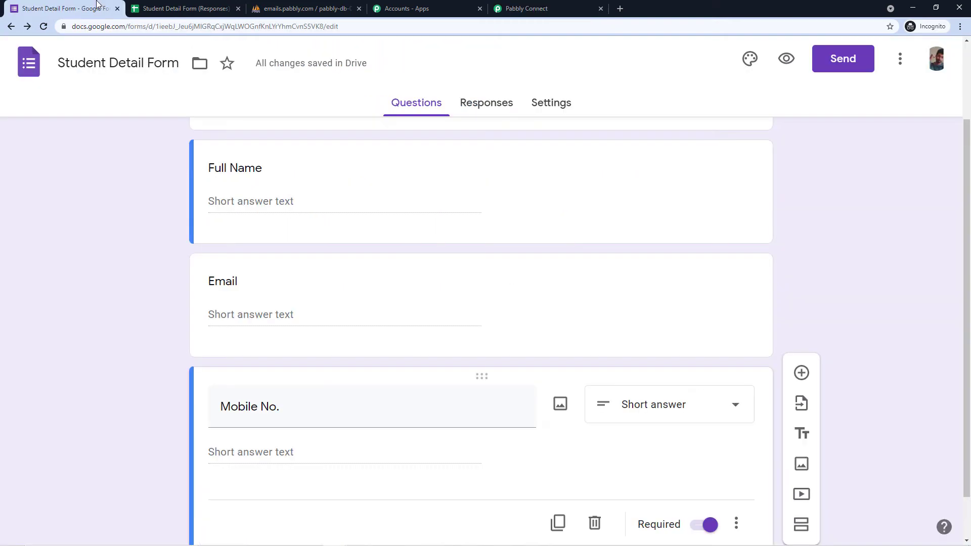
scroll(129, 198, up, 3)
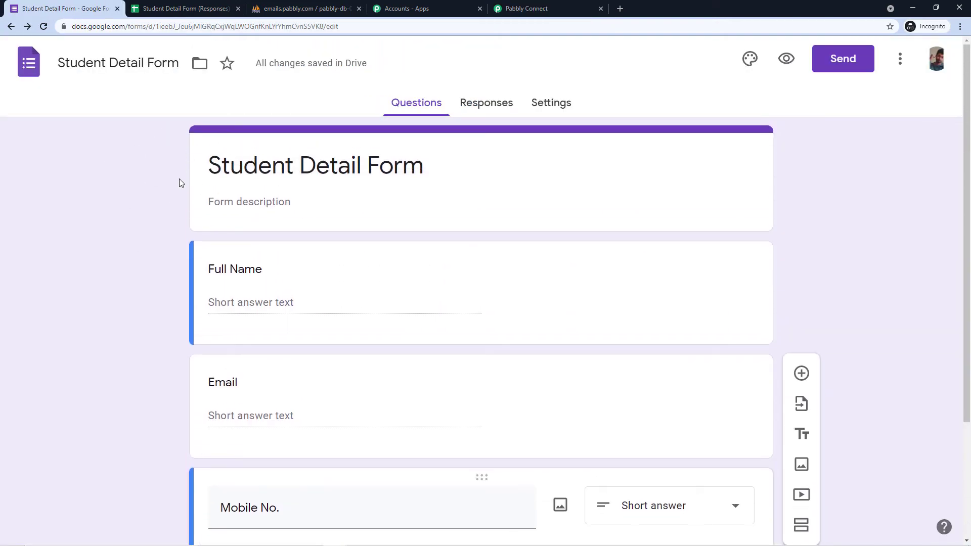
click(784, 60)
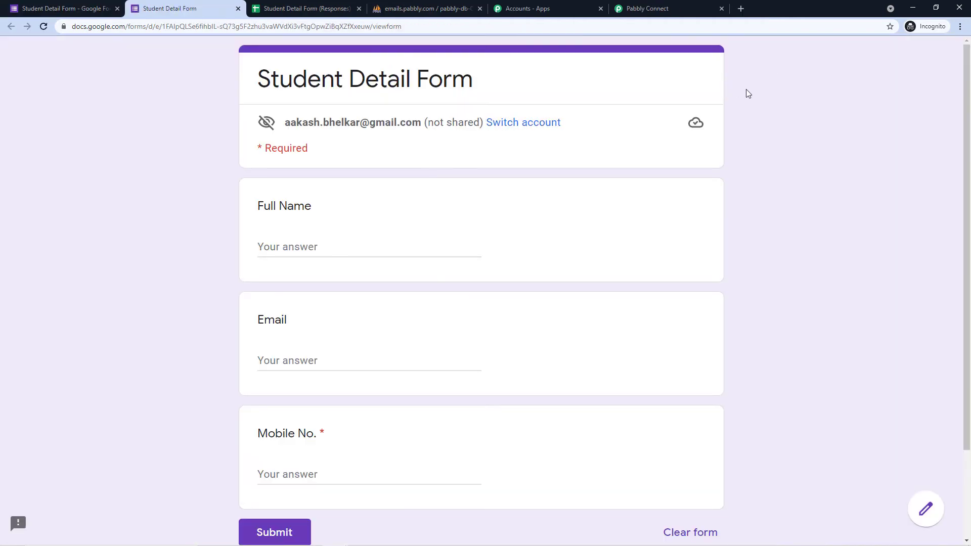
scroll(746, 93, down, 2)
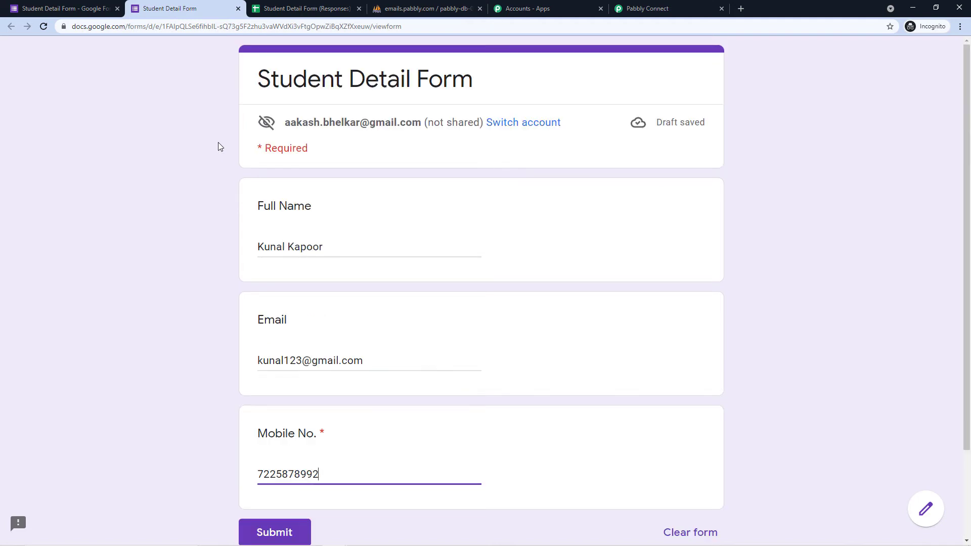
scroll(219, 147, down, 2)
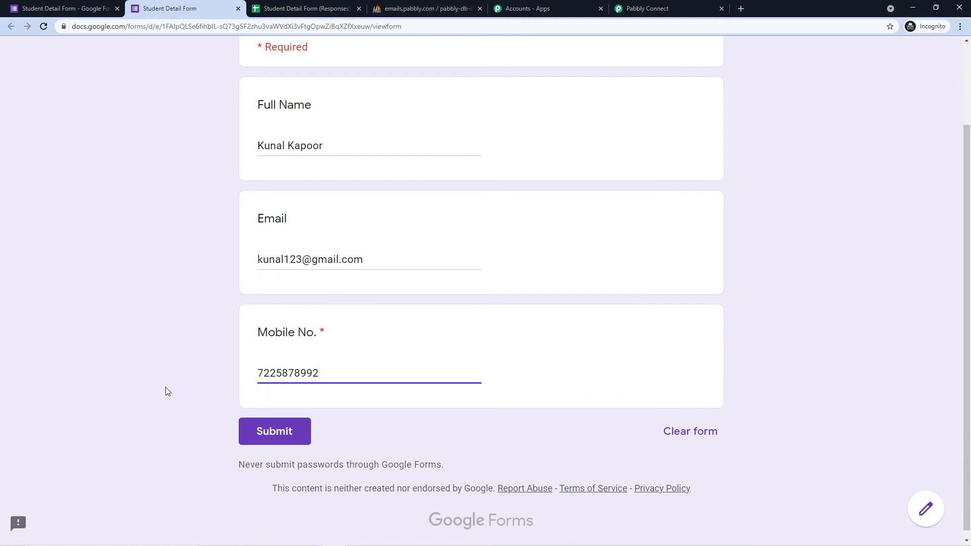
click(276, 432)
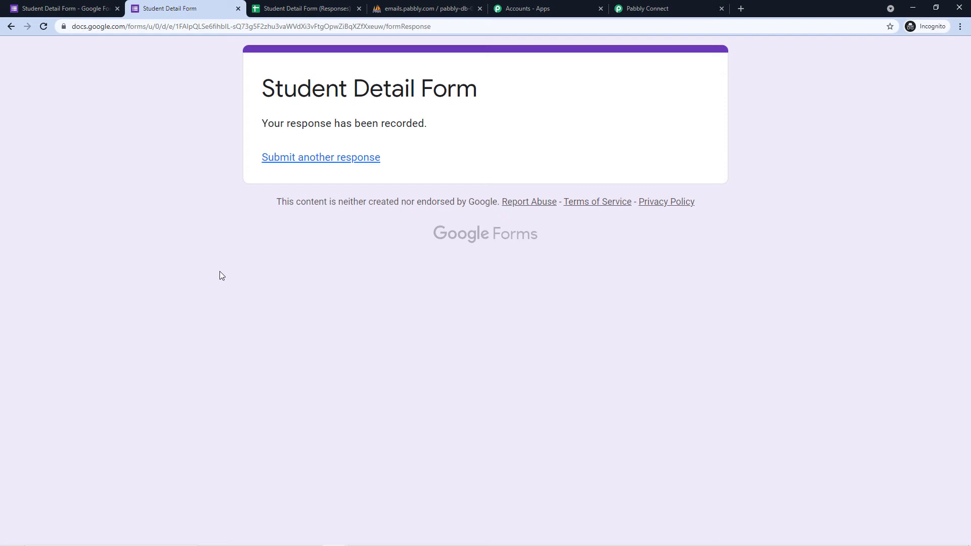
Examine the webhook response captured by the Pabbly Connect trigger and compare its values with the submitted test entry.
click(673, 7)
scroll(431, 201, down, 4)
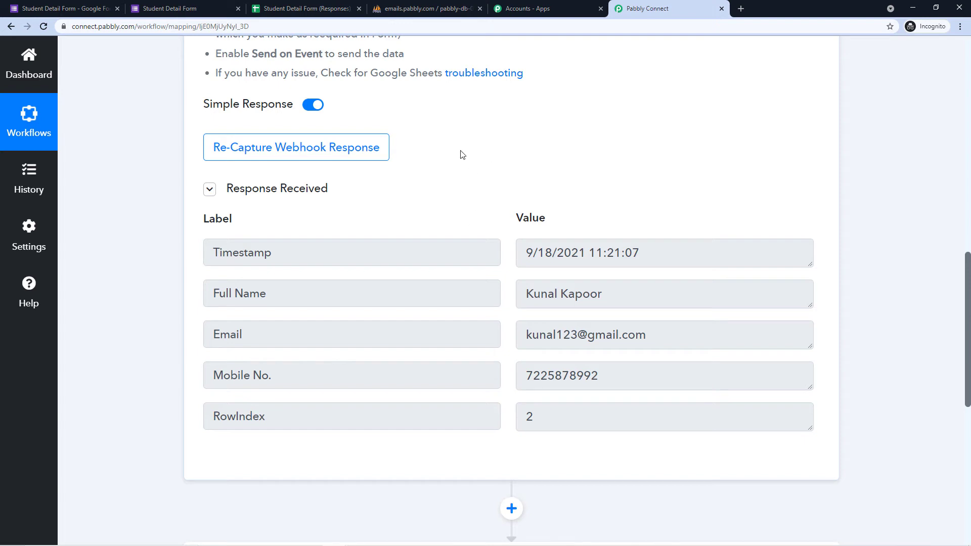
mouse_move(218, 193)
scroll(450, 189, down, 1)
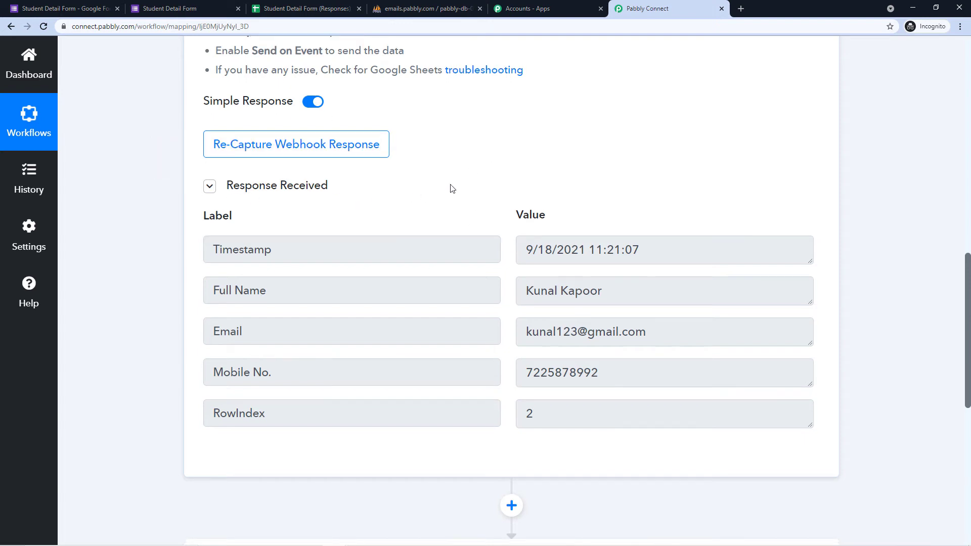
click(235, 6)
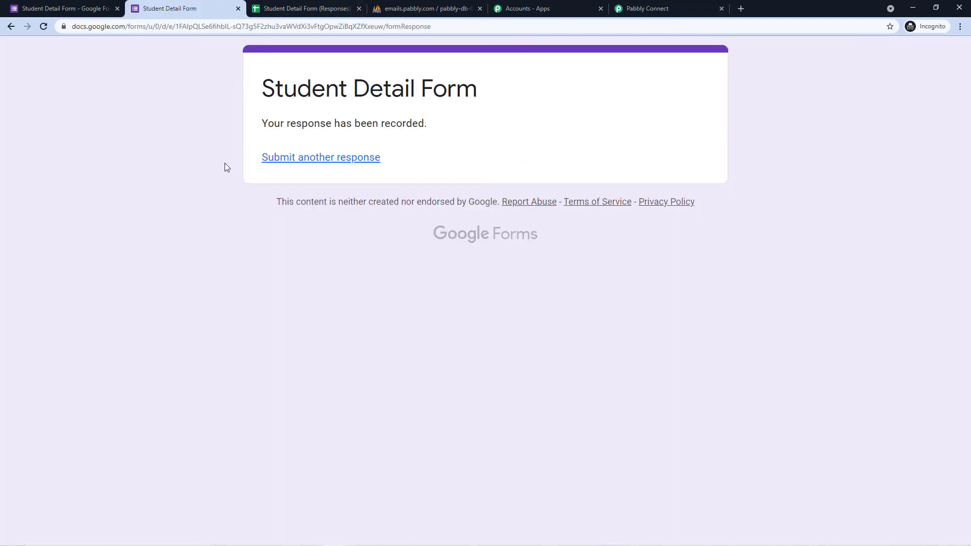
click(700, 2)
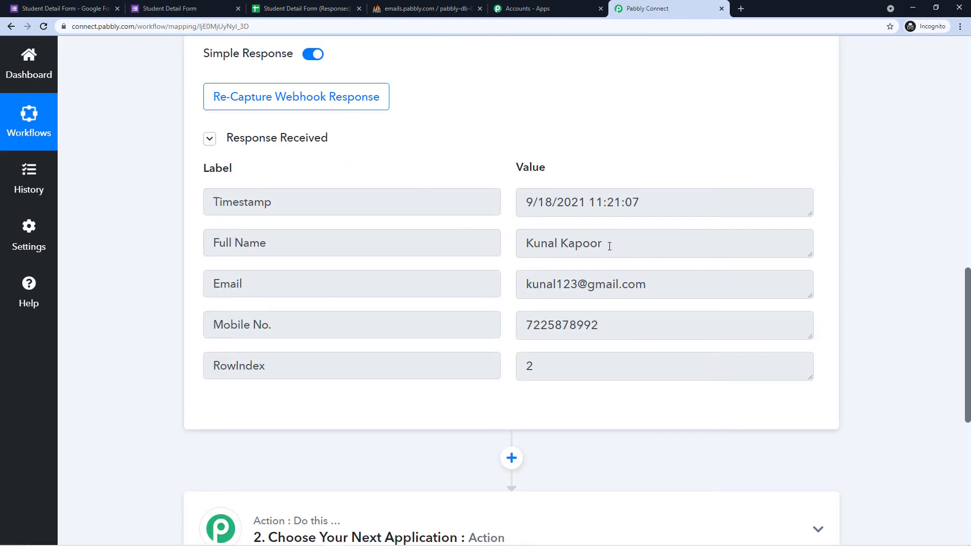
drag(609, 246, 512, 229)
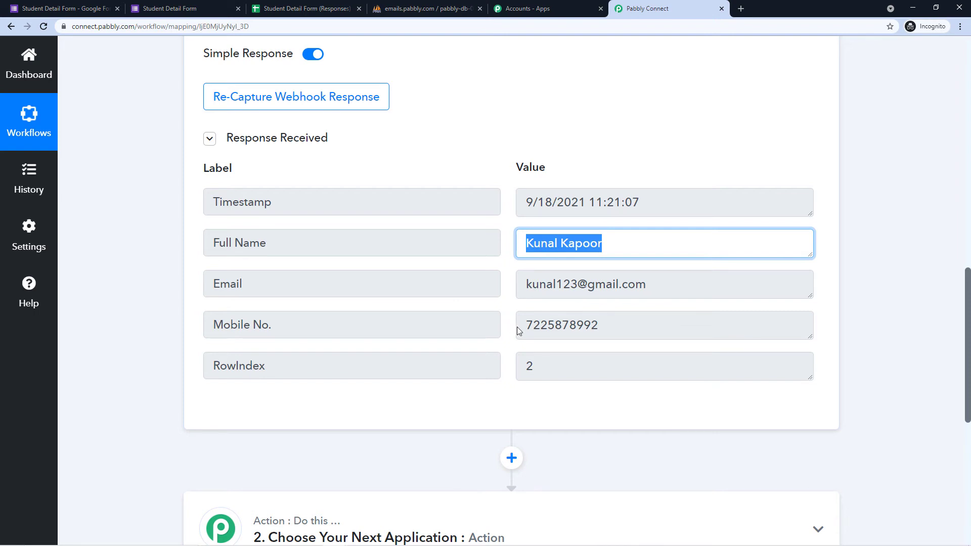
click(588, 121)
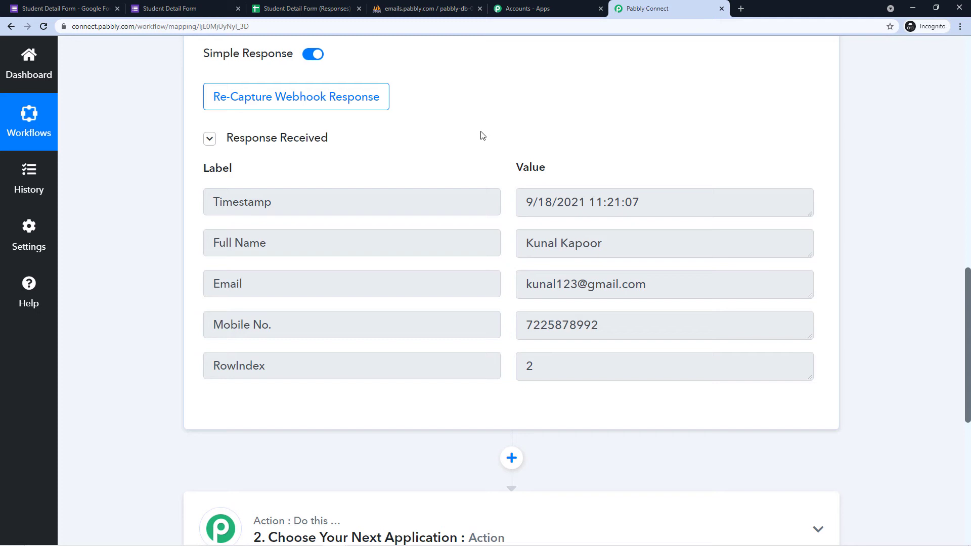
Choose MySQL as the application for the workflow's second step, the action.
scroll(483, 131, down, 1)
scroll(505, 100, down, 2)
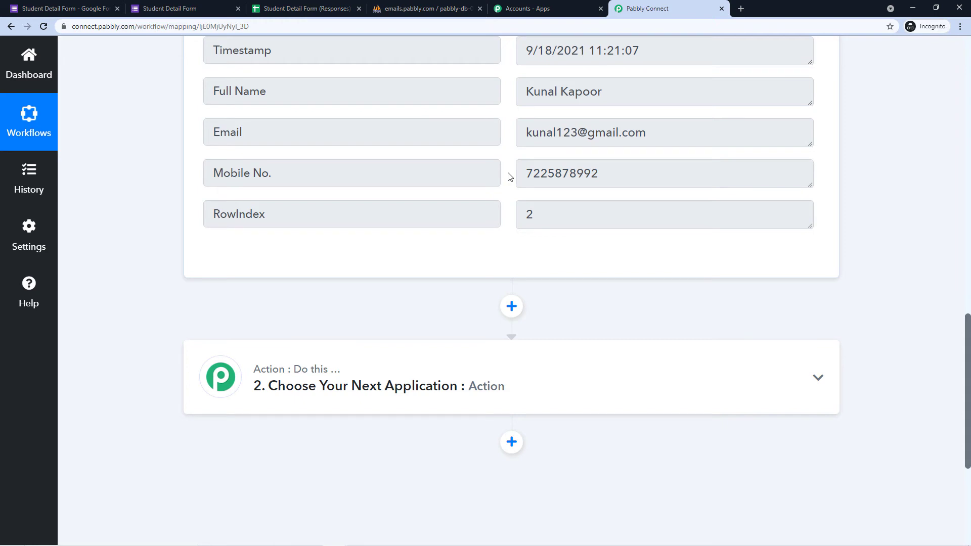
scroll(509, 176, down, 3)
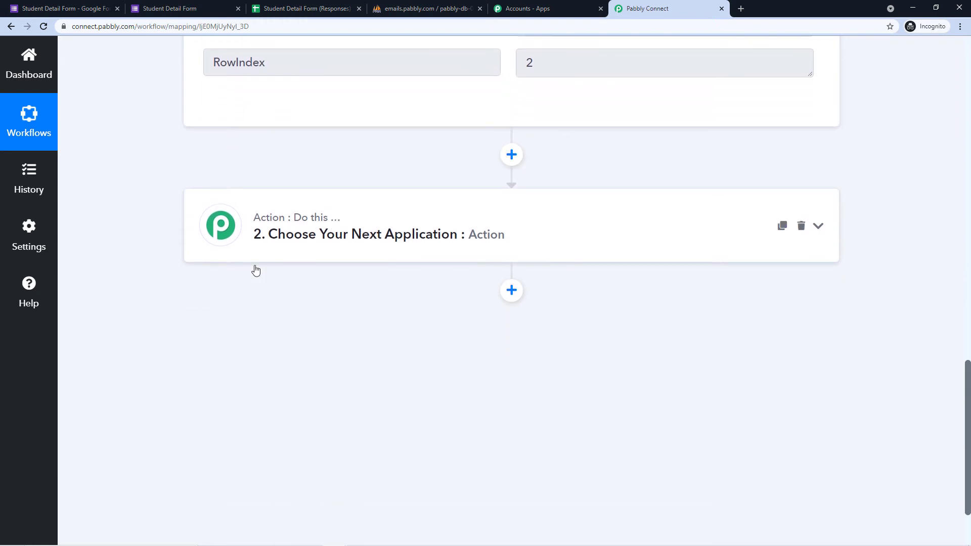
click(376, 221)
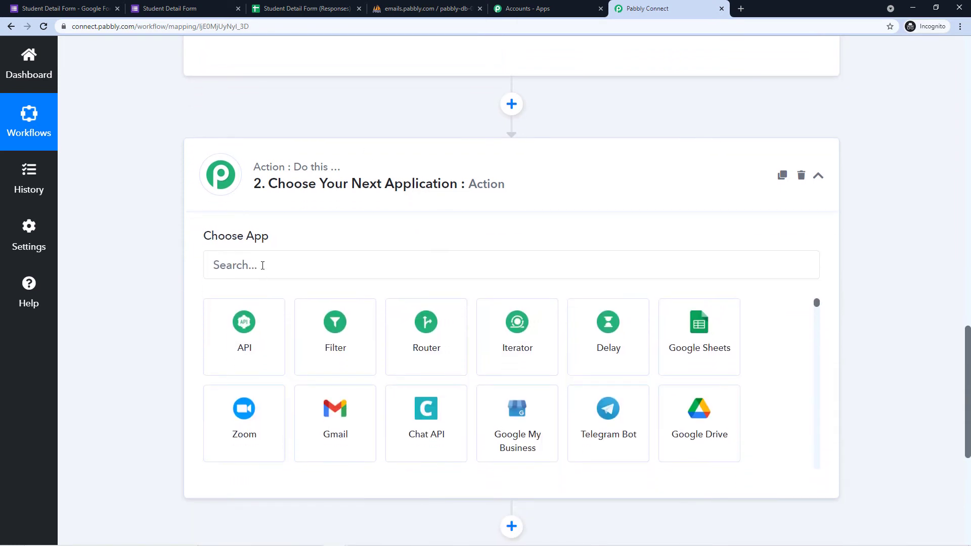
click(262, 265)
text(MySQL)
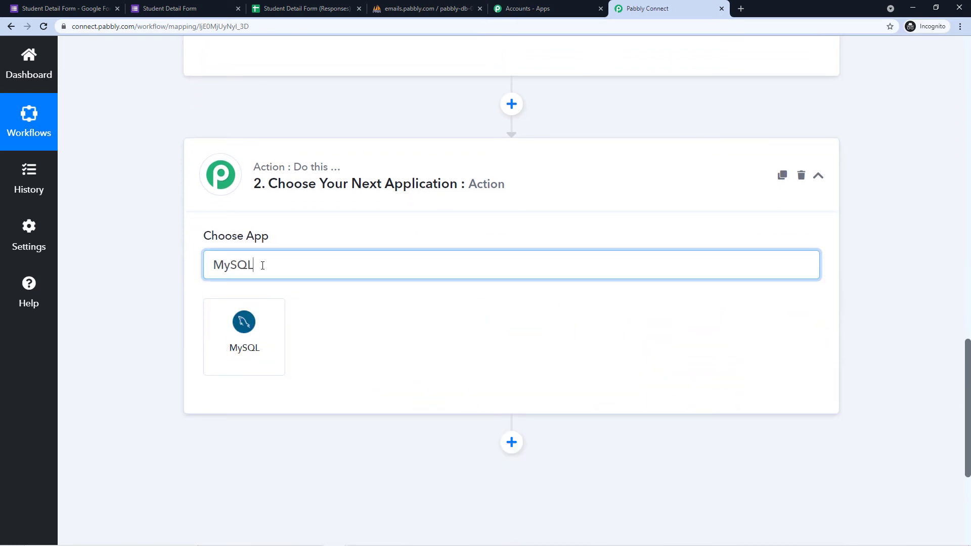
click(212, 347)
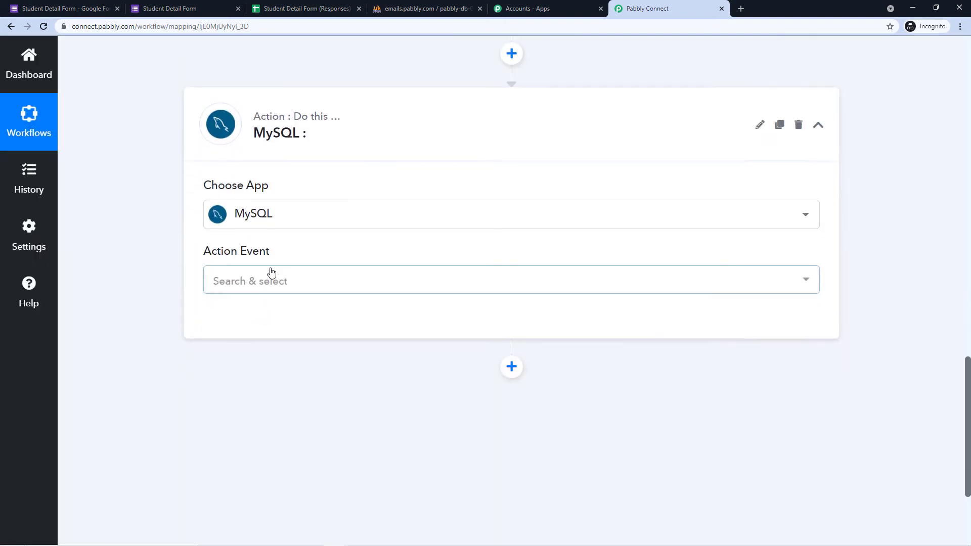
Set the MySQL action event to Insert Row and start adding a new MySQL connection.
click(272, 273)
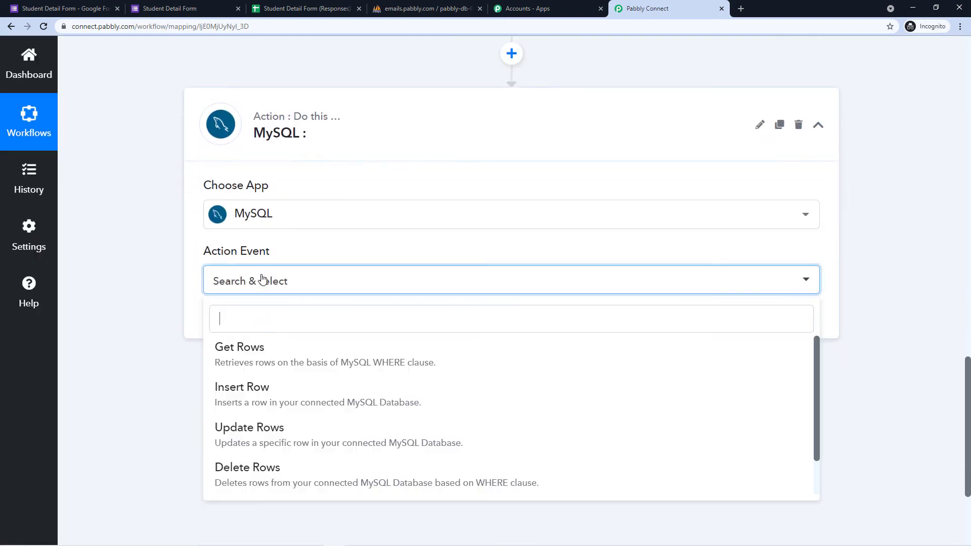
scroll(342, 255, down, 1)
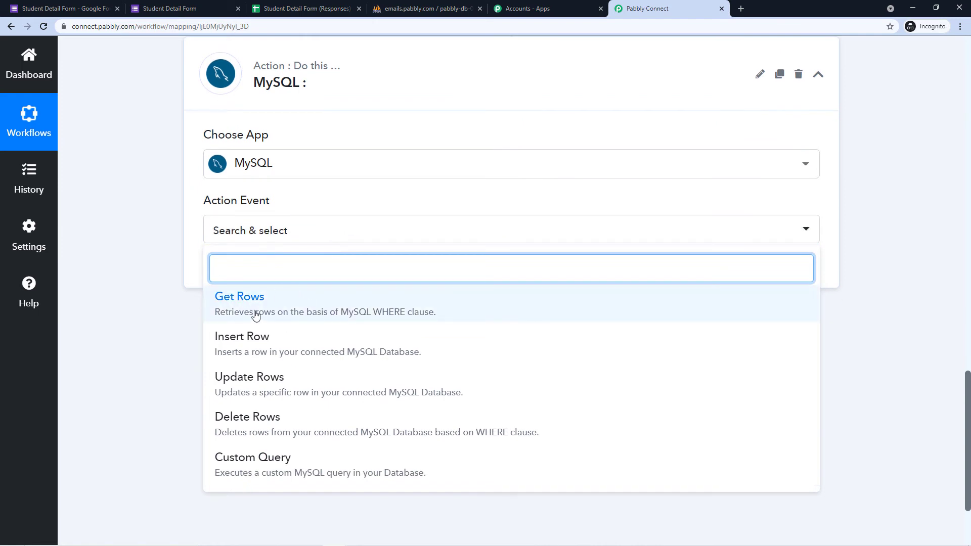
click(264, 342)
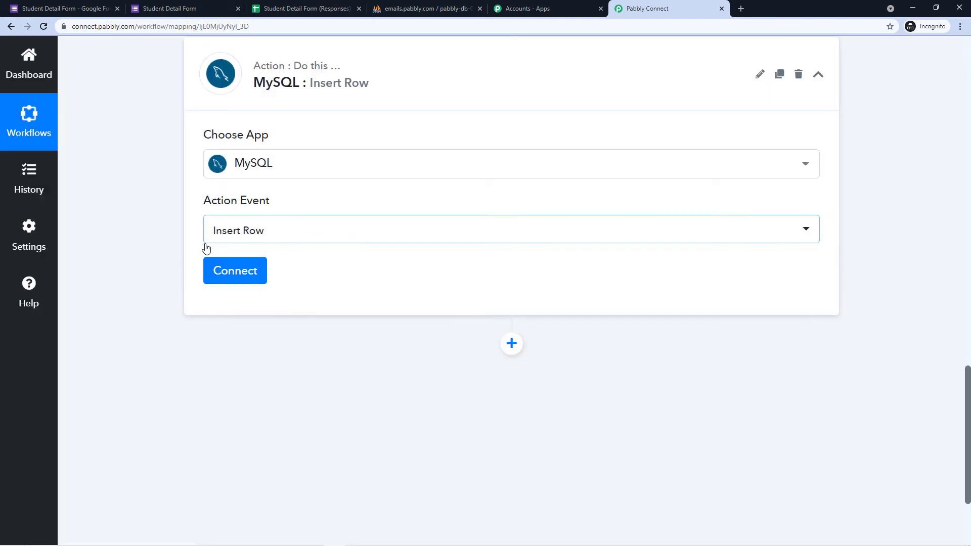
click(246, 277)
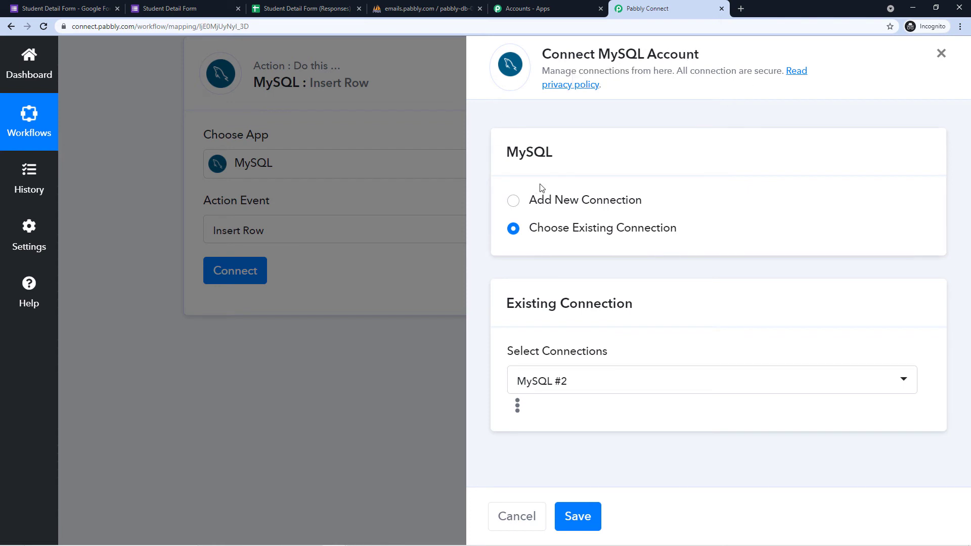
click(513, 200)
Examine the new connection's username, password, host, database and port fields, and check the student_info table in phpMyAdmin.
scroll(642, 146, down, 1)
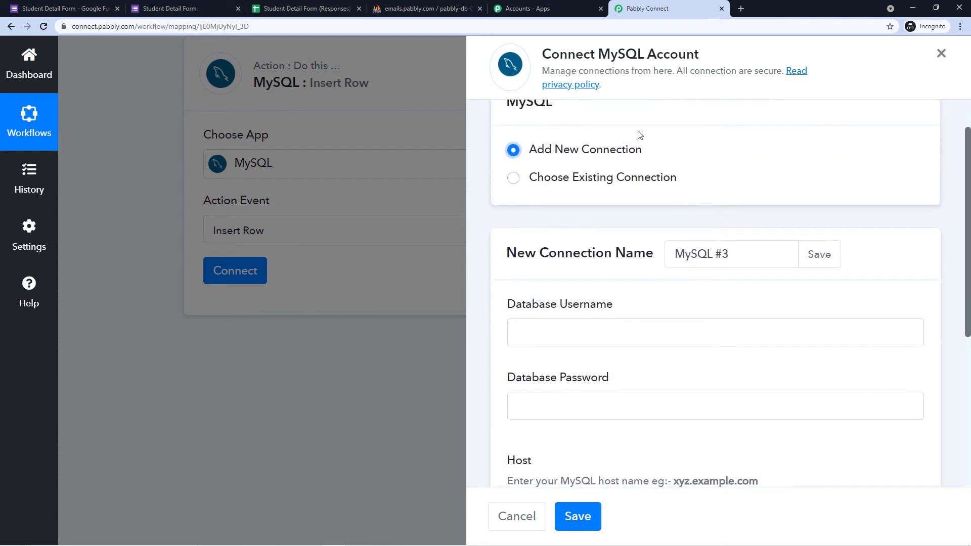
scroll(657, 126, down, 2)
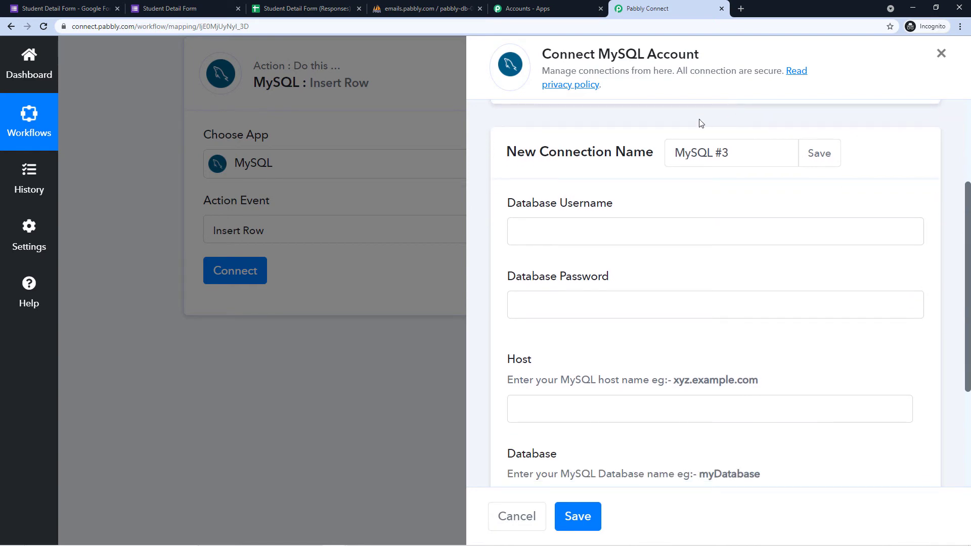
scroll(700, 124, down, 1)
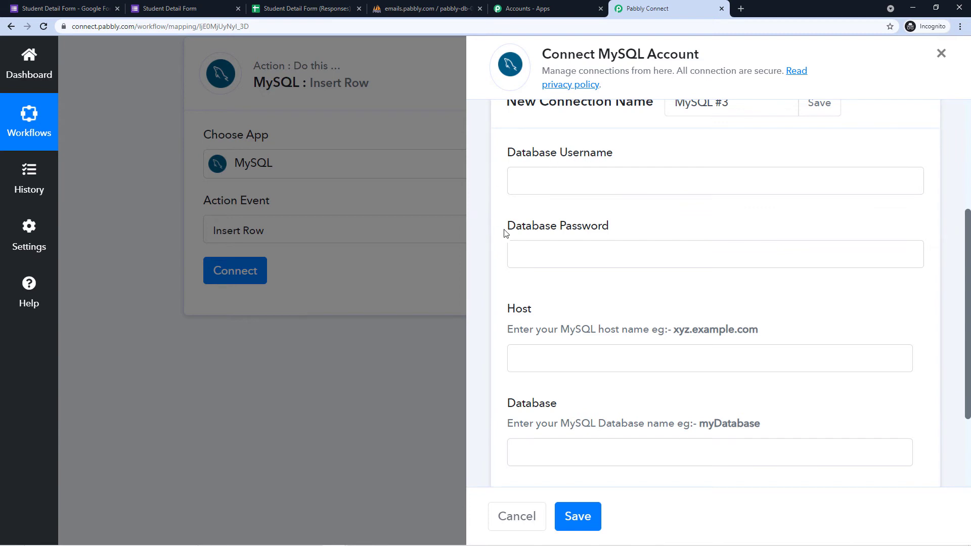
scroll(641, 223, down, 2)
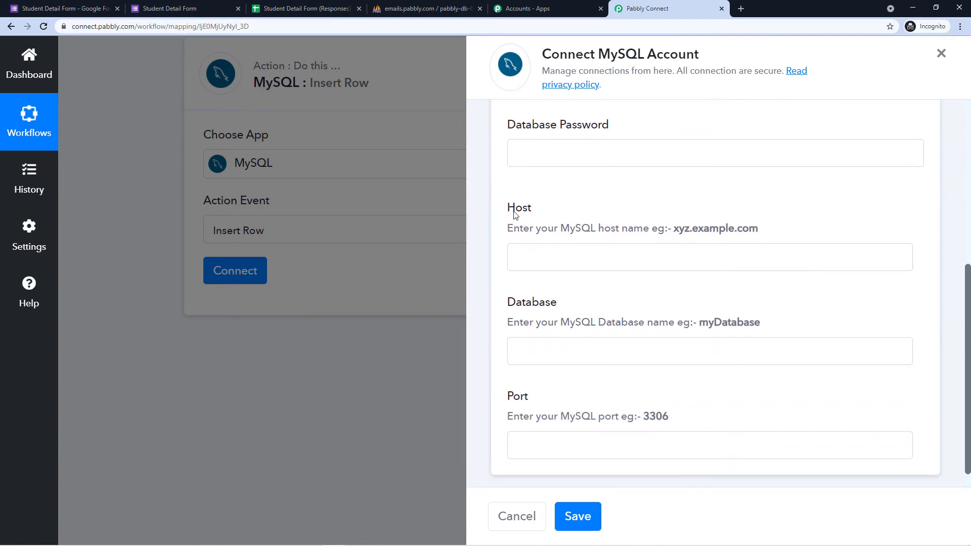
scroll(495, 243, down, 1)
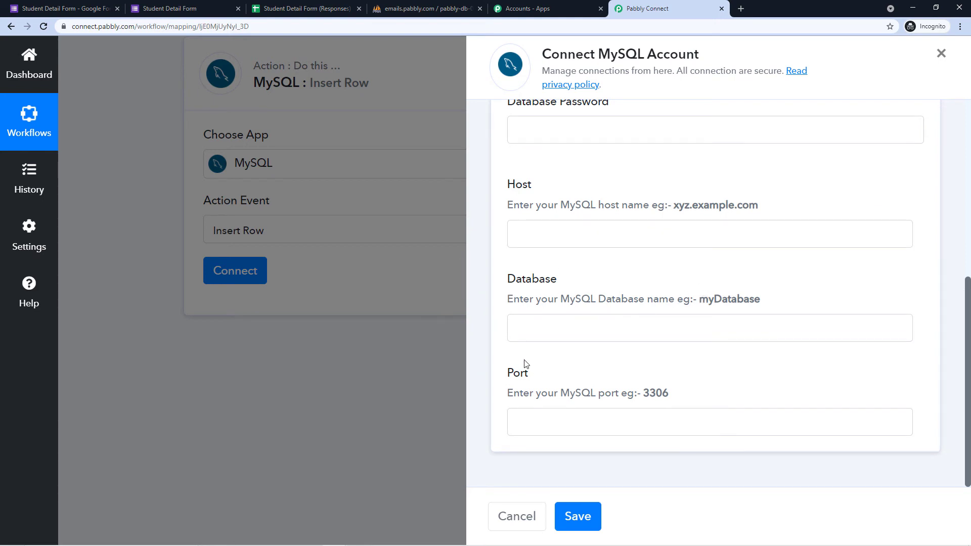
scroll(657, 314, up, 2)
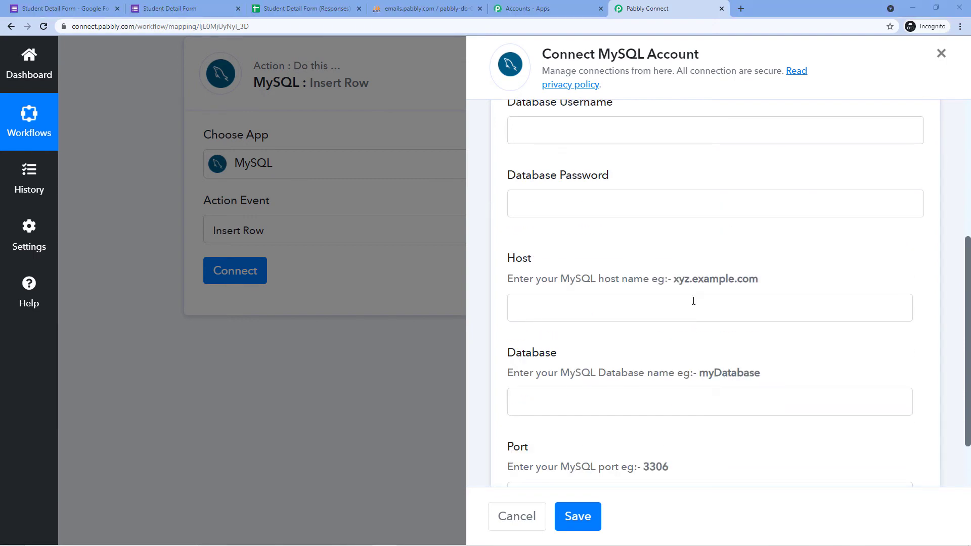
scroll(693, 301, up, 2)
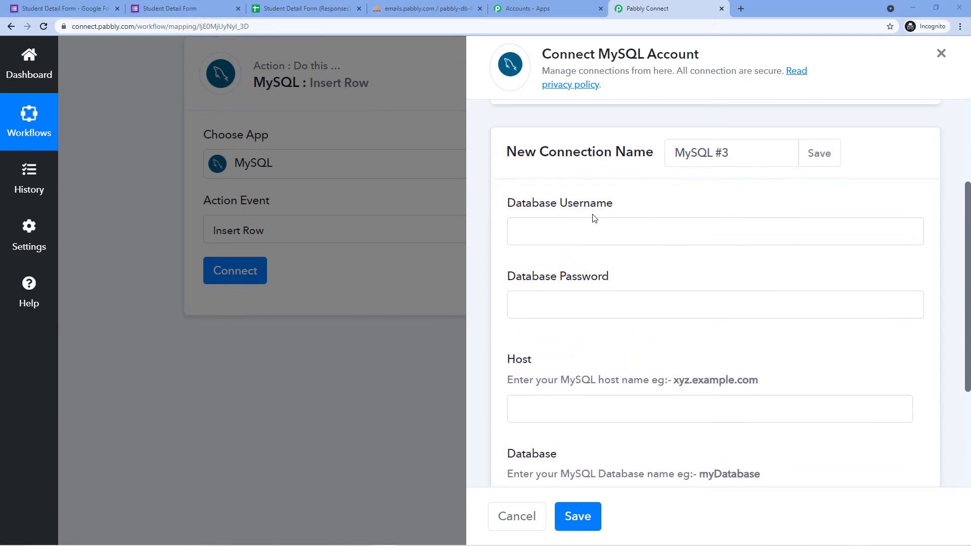
scroll(567, 256, down, 2)
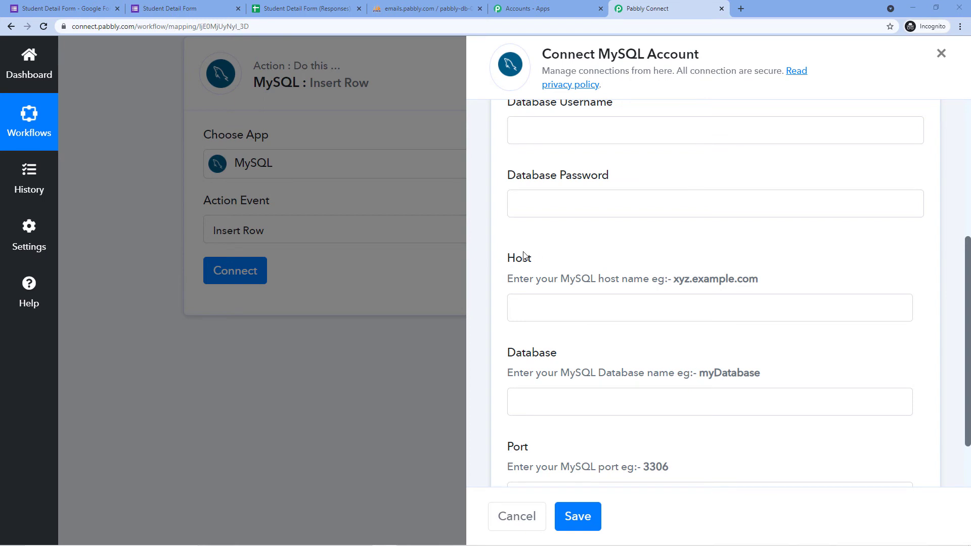
click(428, 8)
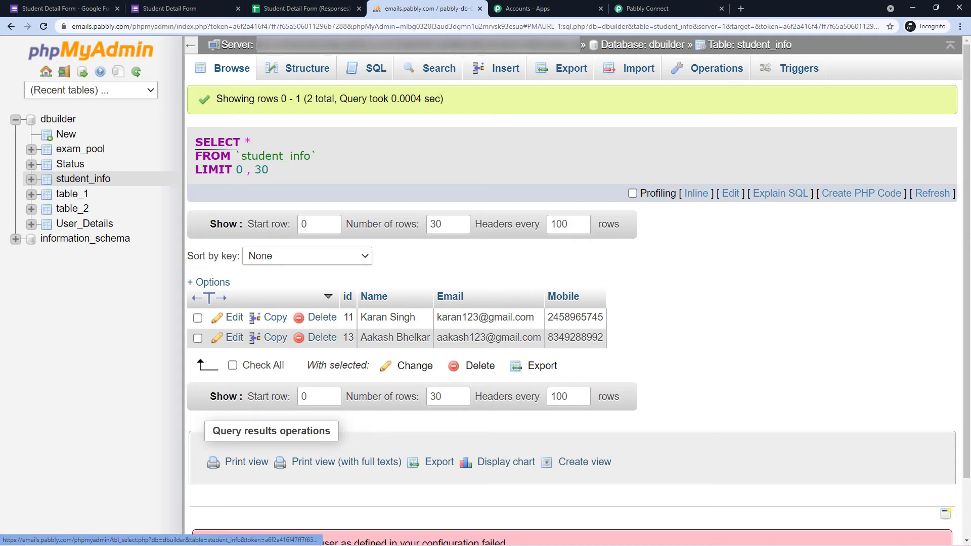
click(658, 8)
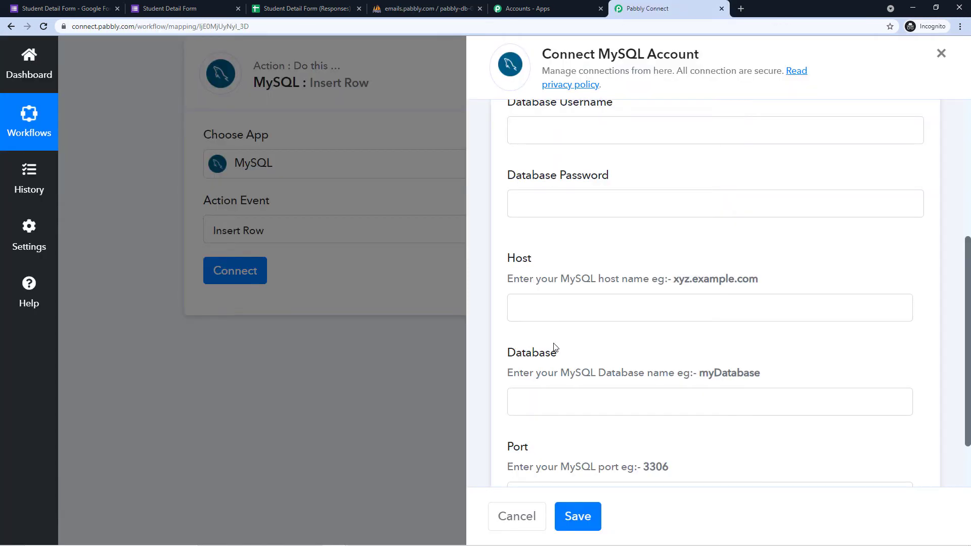
Review the host, database and port details that the new MySQL connection requires.
scroll(553, 254, down, 2)
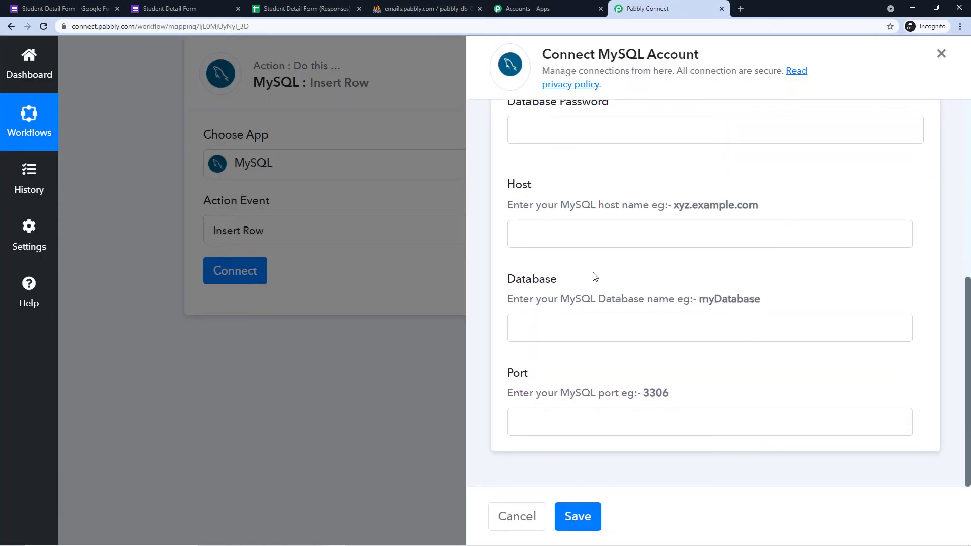
scroll(589, 281, up, 1)
scroll(520, 223, down, 1)
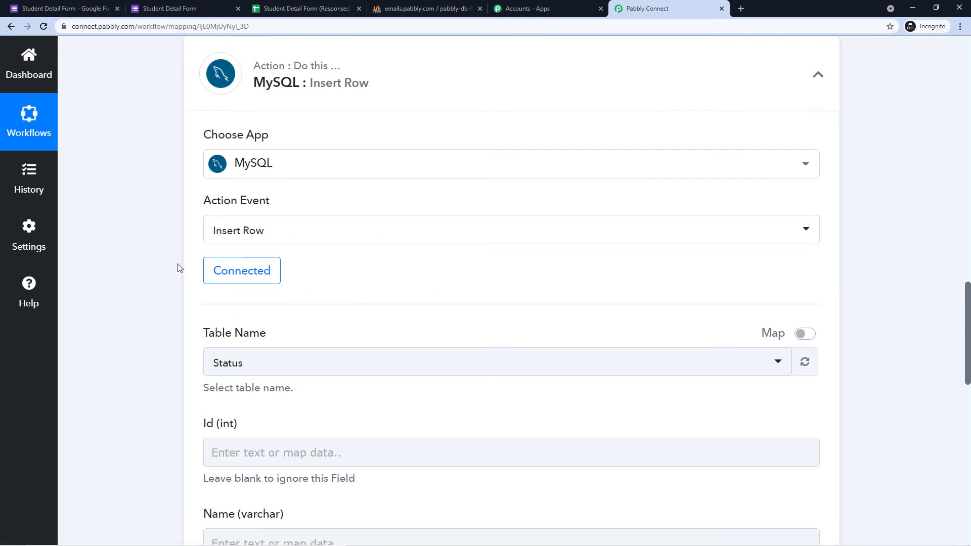
Set the Insert Row action's table to student_info, checking the table name against the database in phpMyAdmin.
scroll(163, 270, down, 1)
scroll(163, 269, down, 2)
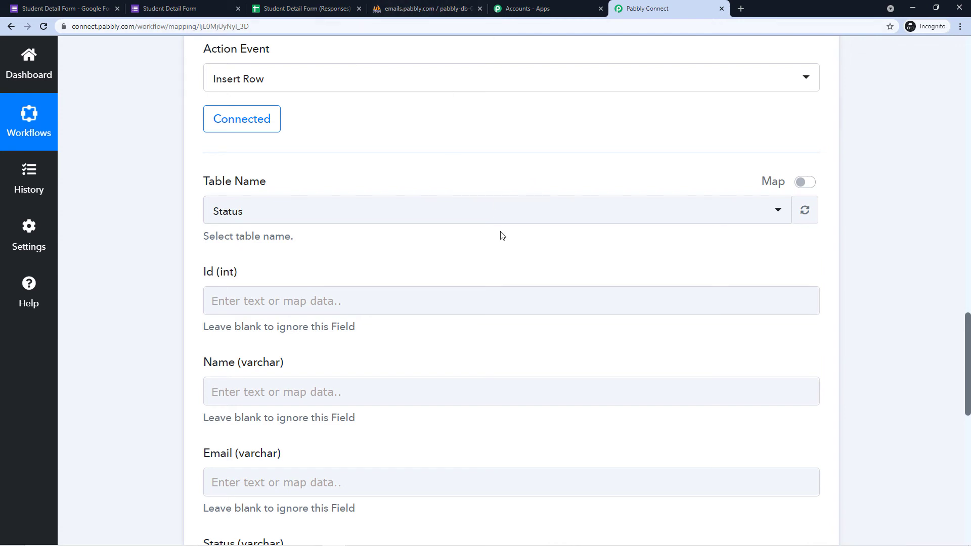
click(777, 211)
scroll(419, 237, down, 1)
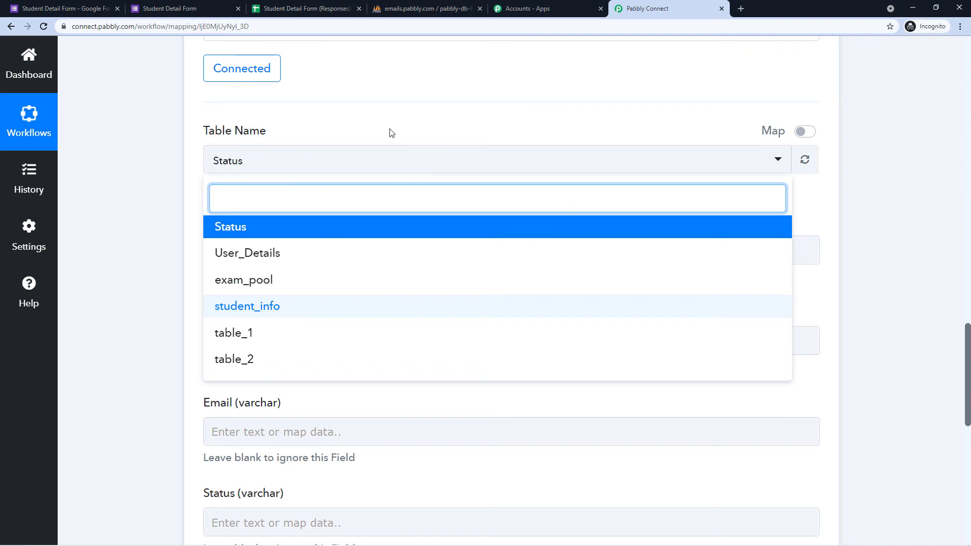
click(435, 9)
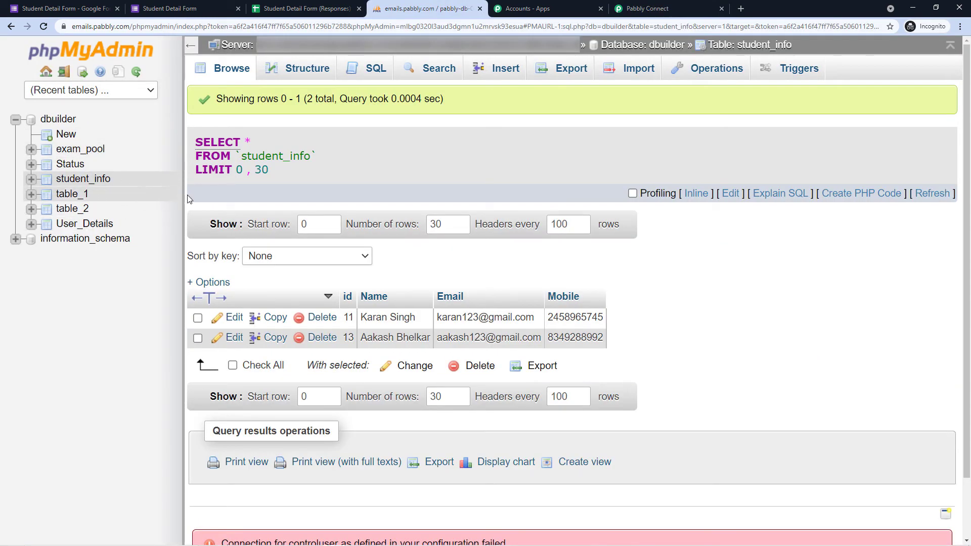
click(657, 9)
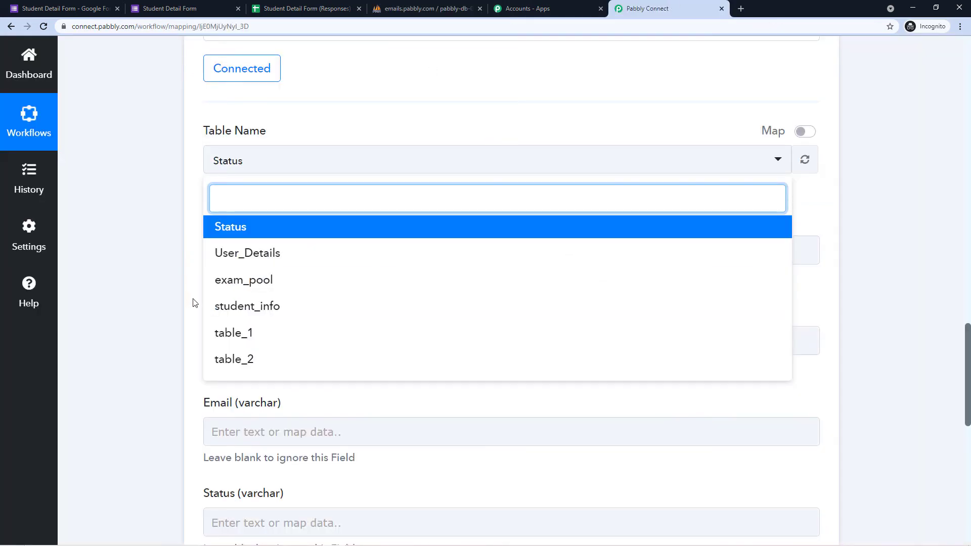
click(242, 314)
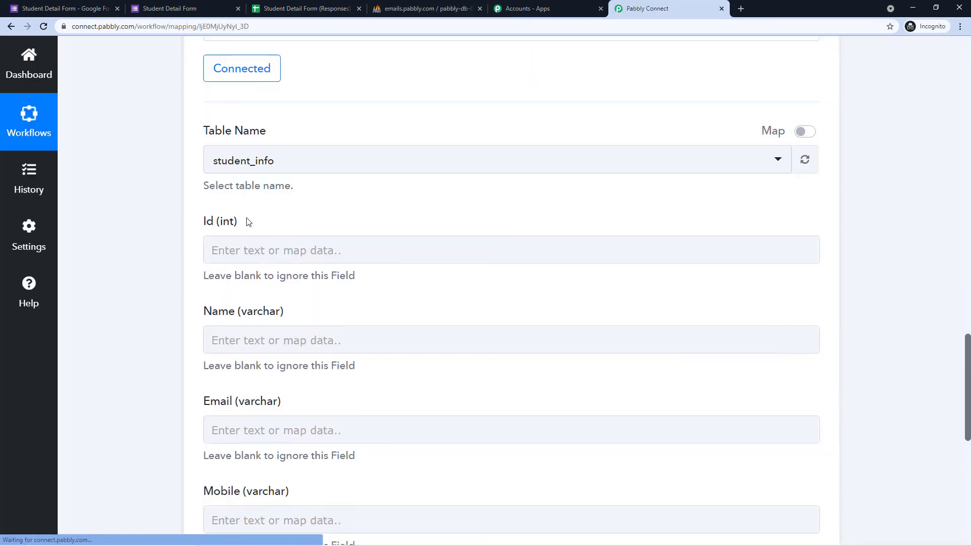
Compare the student_info columns in phpMyAdmin with the action's Id, Name, Email and Mobile fields and the captured form response.
click(447, 7)
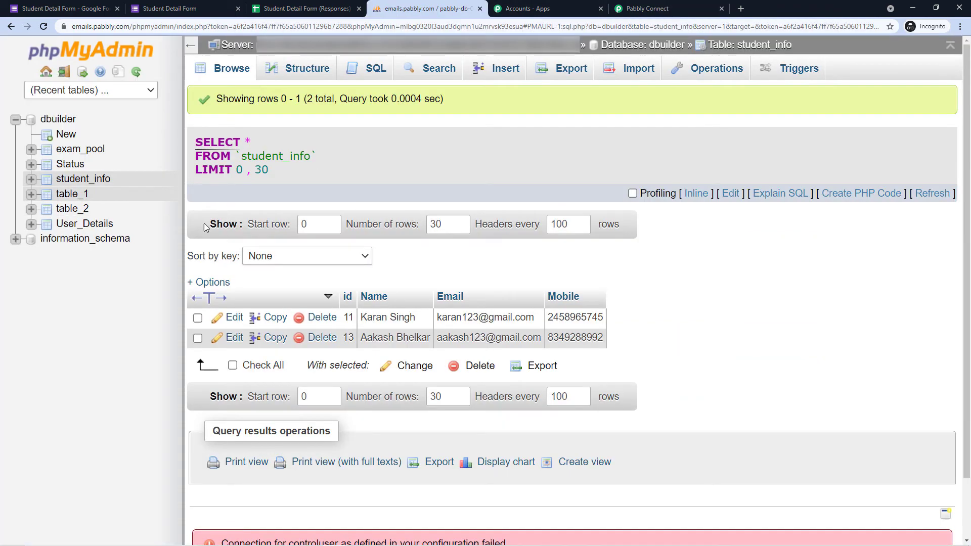
click(680, 7)
scroll(408, 194, down, 2)
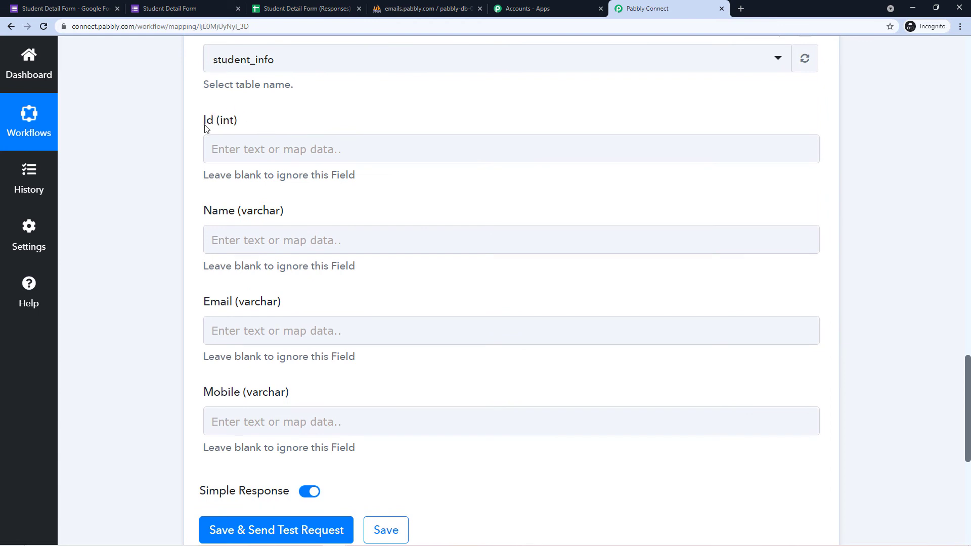
scroll(202, 129, down, 1)
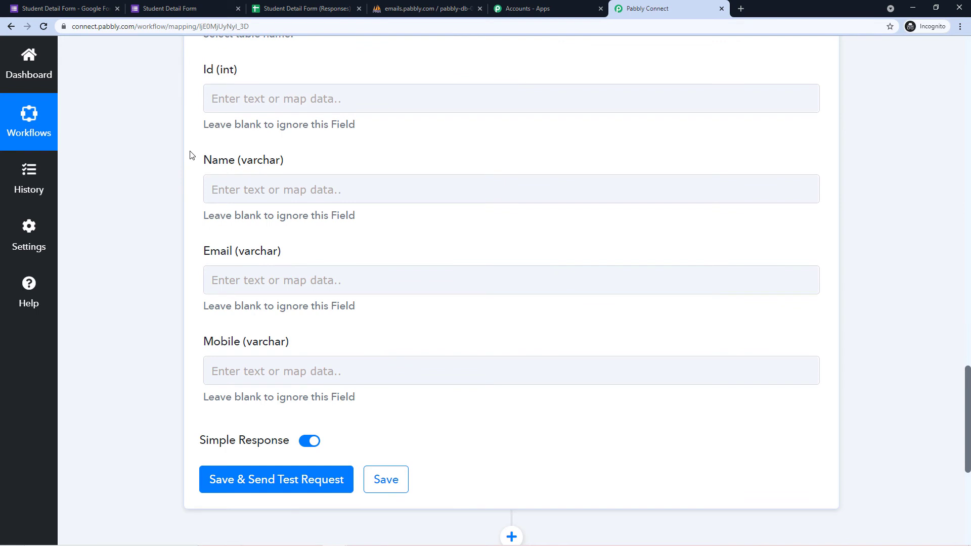
scroll(191, 155, down, 1)
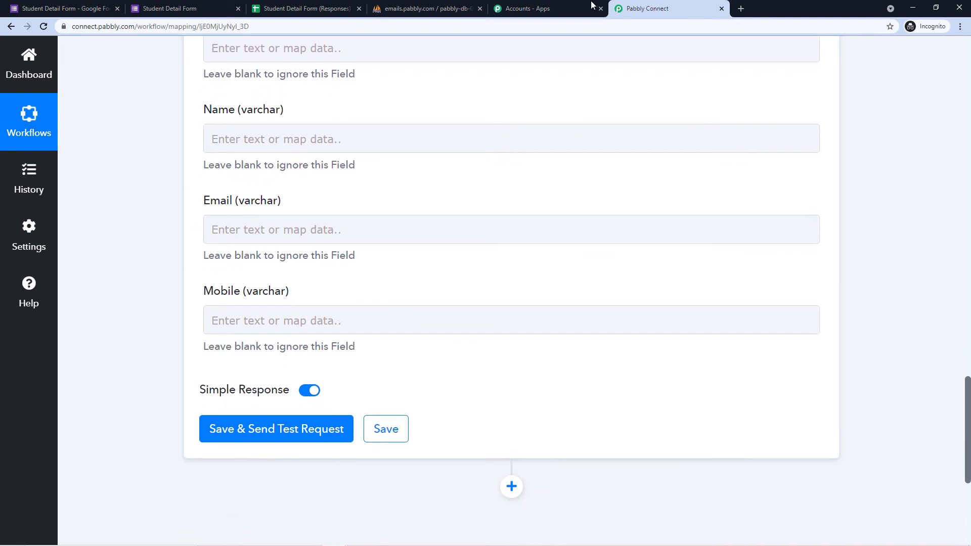
click(420, 9)
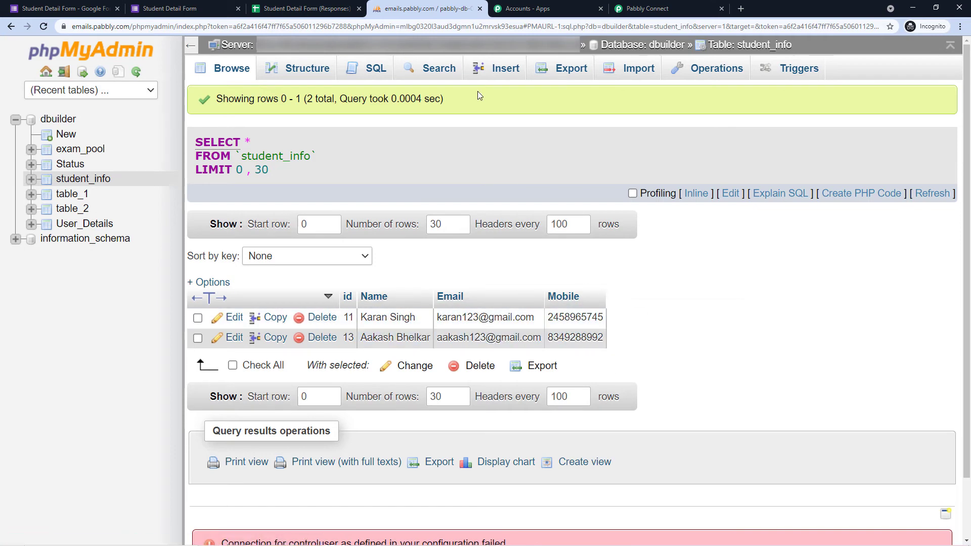
click(647, 6)
scroll(568, 171, up, 6)
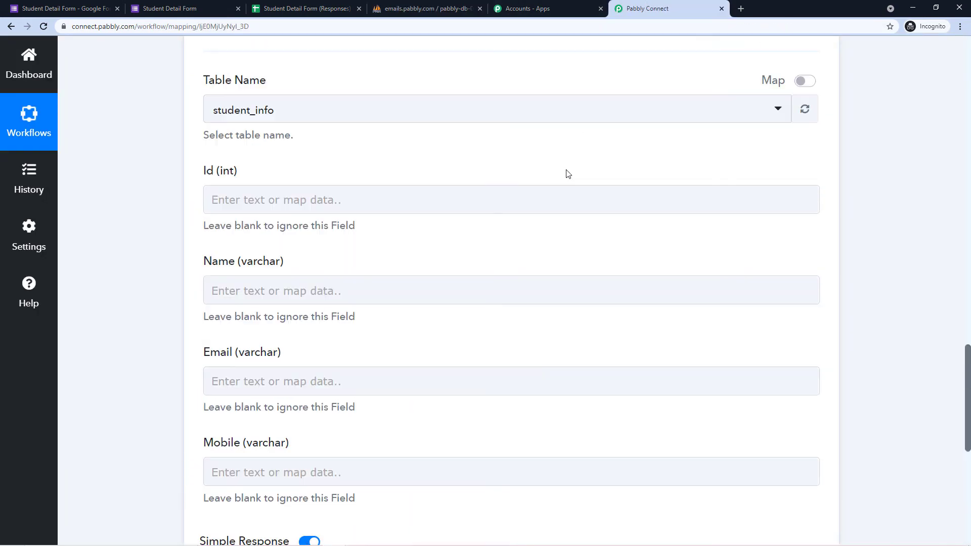
scroll(566, 178, up, 10)
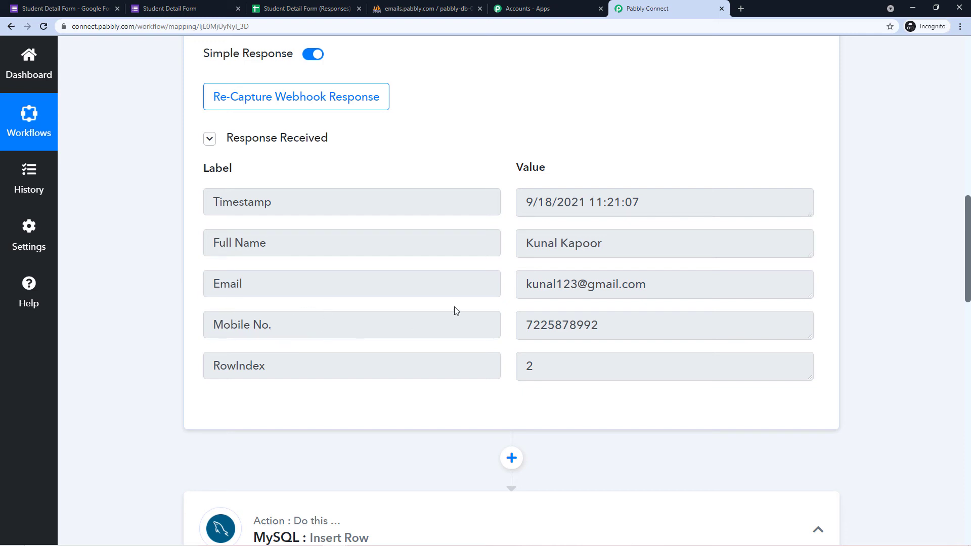
Map the action's Name field to the Full Name value from the Google Forms response.
scroll(506, 268, down, 12)
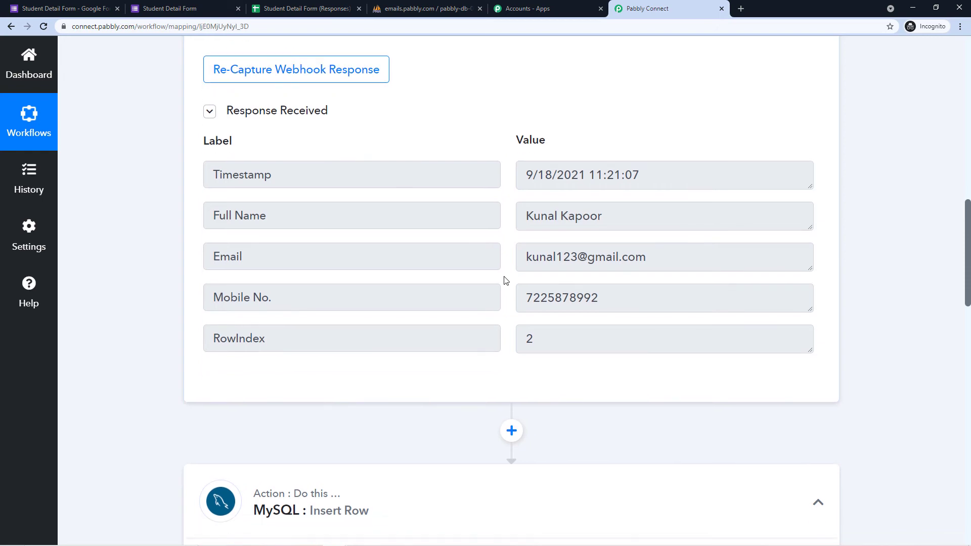
scroll(487, 279, down, 3)
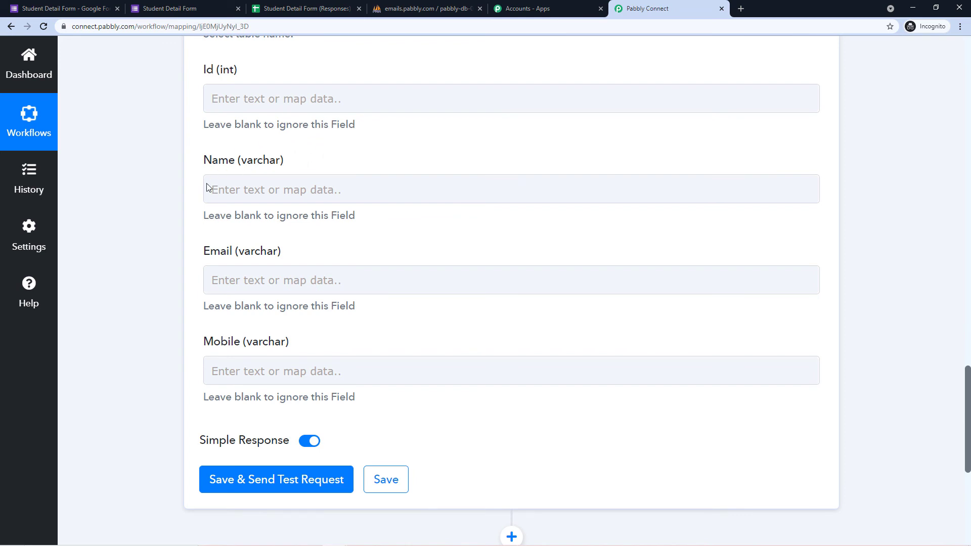
click(231, 189)
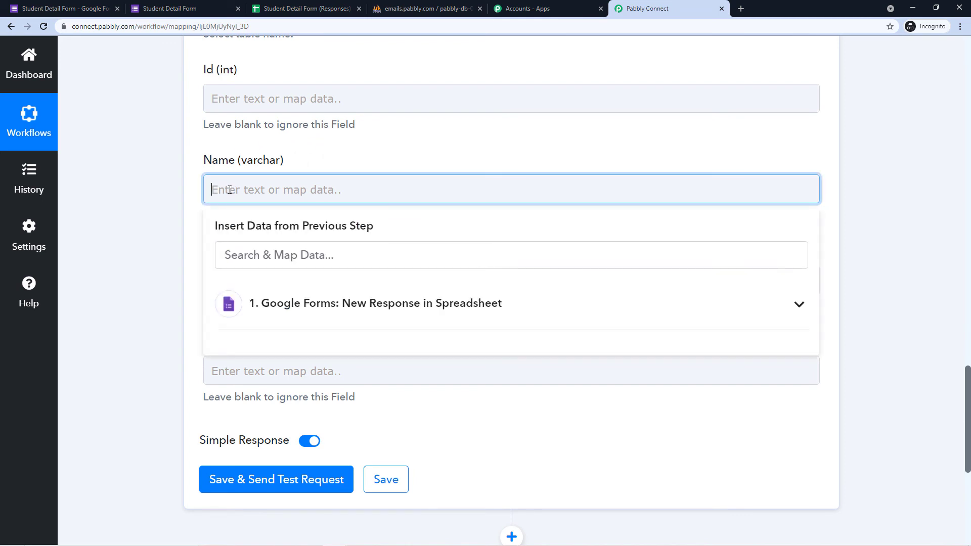
click(308, 299)
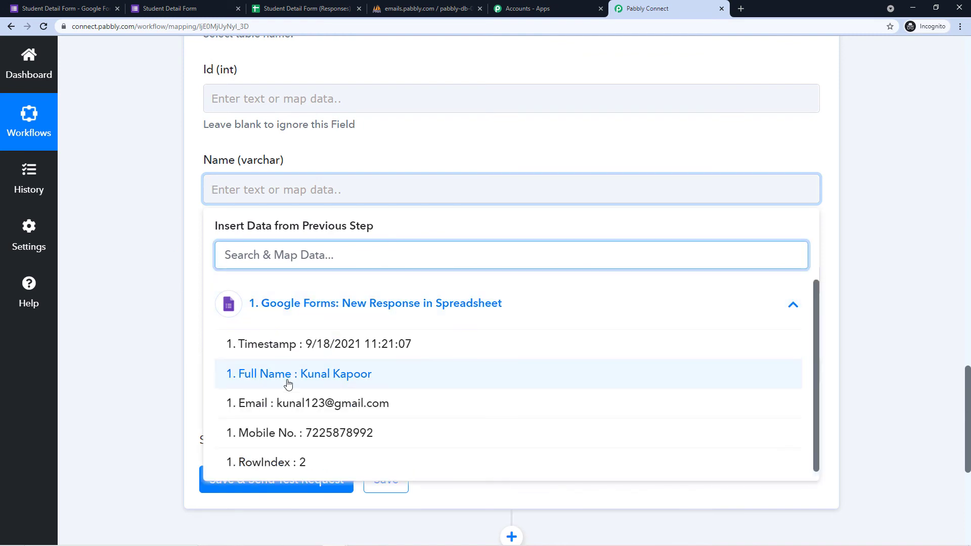
click(230, 374)
click(187, 268)
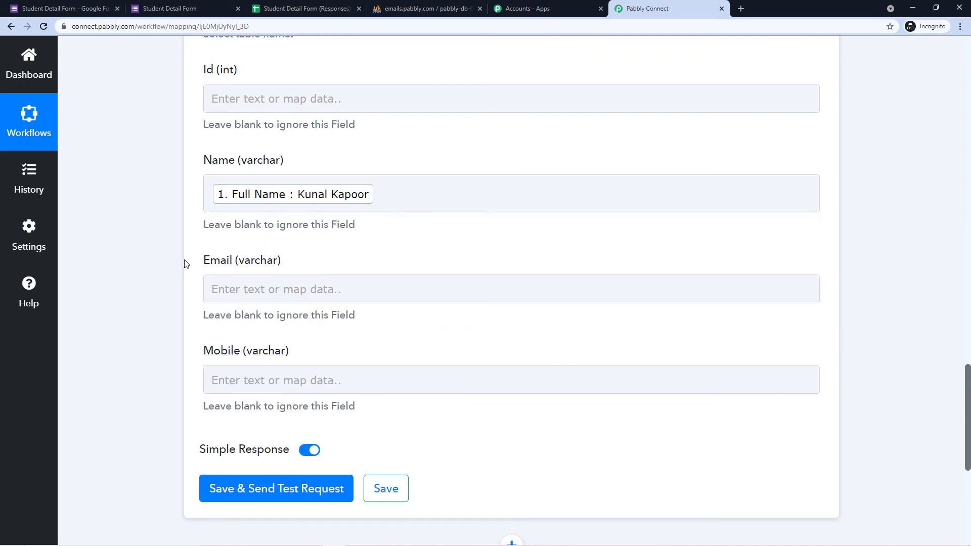
Map the action's Email field to the Email value from the Google Forms response.
scroll(172, 253, down, 1)
scroll(212, 177, down, 2)
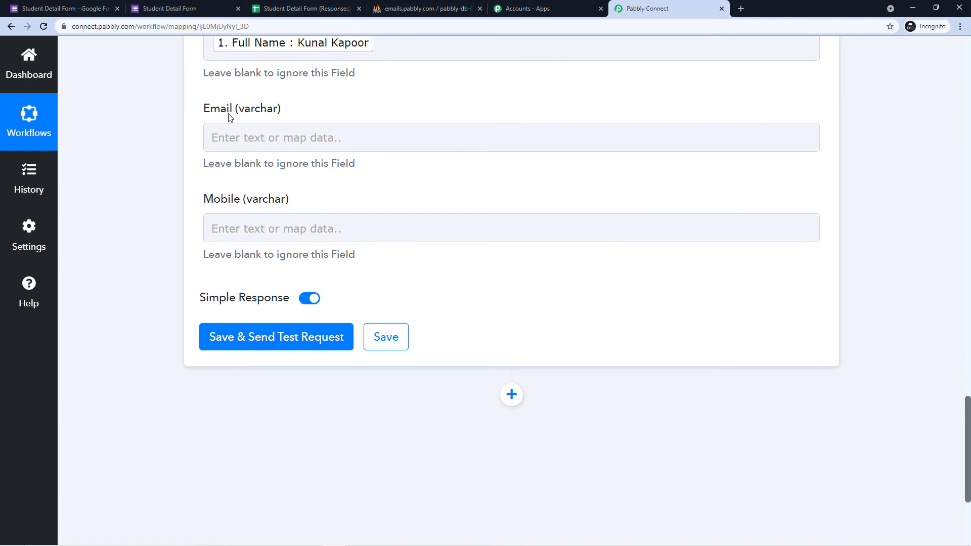
click(247, 137)
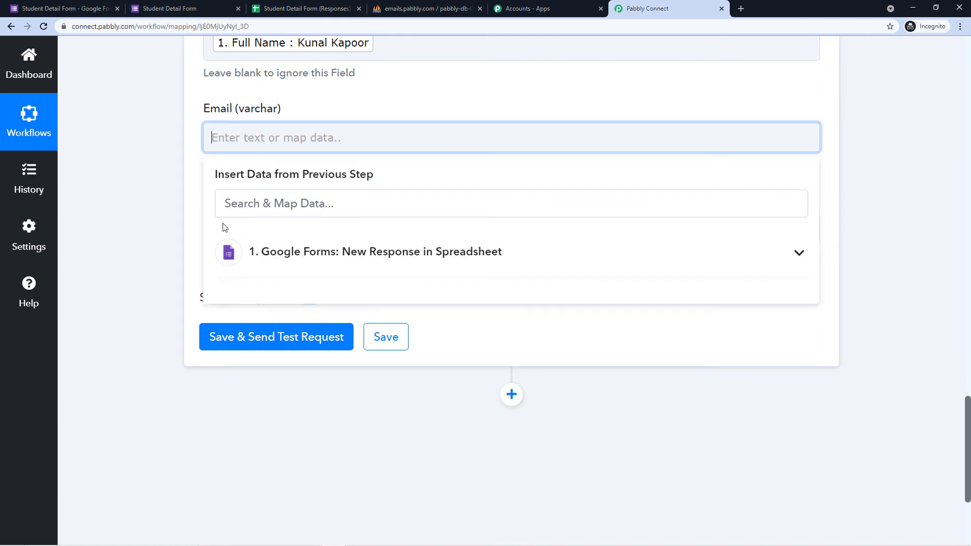
click(281, 256)
click(292, 357)
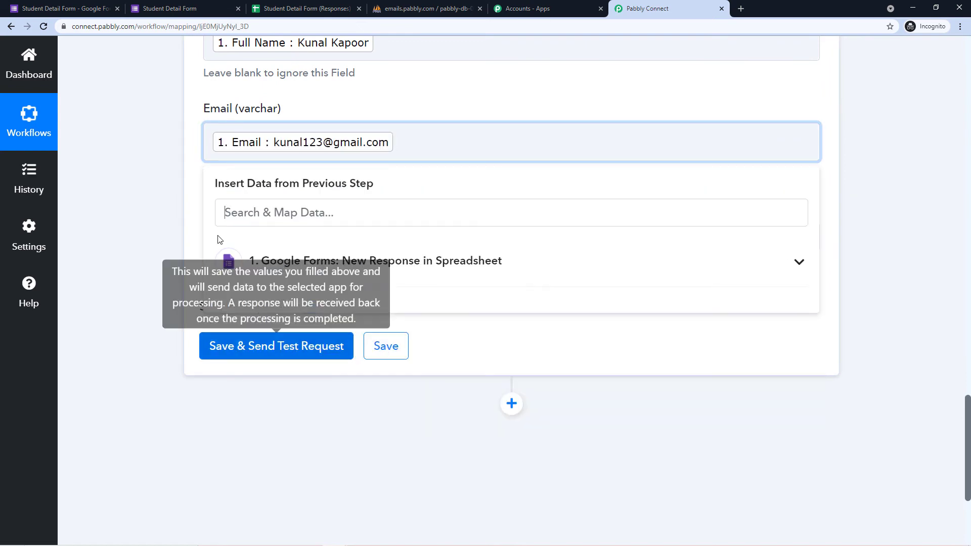
click(173, 212)
Map the action's Mobile field to the Mobile No. value from the Google Forms response.
click(253, 235)
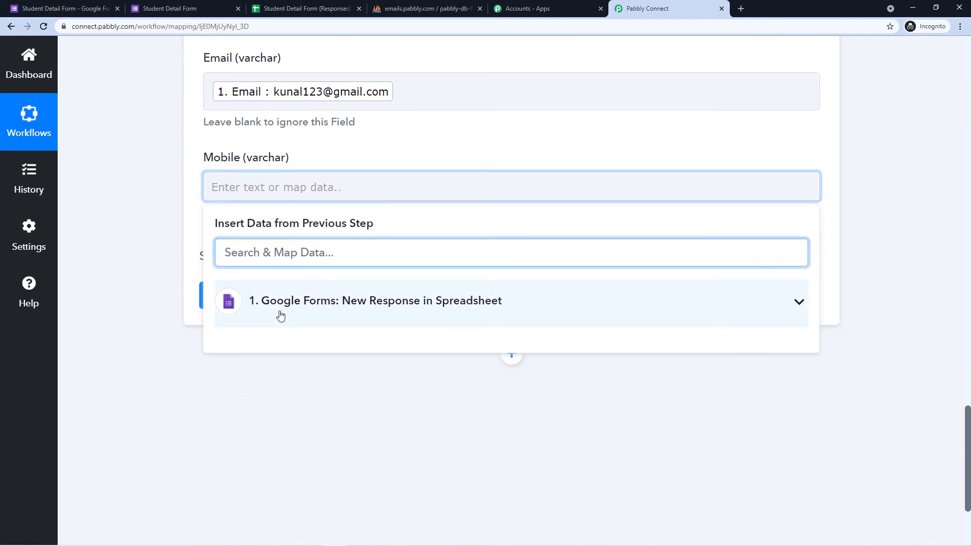
click(293, 301)
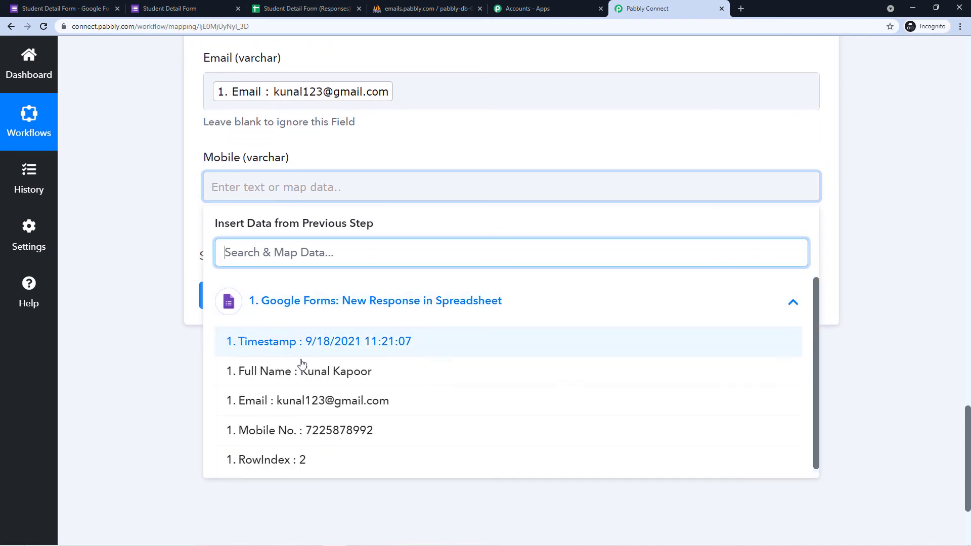
click(297, 431)
click(162, 219)
Check the mapped fields against the captured response, and save the MySQL action with a test request.
scroll(162, 219, up, 3)
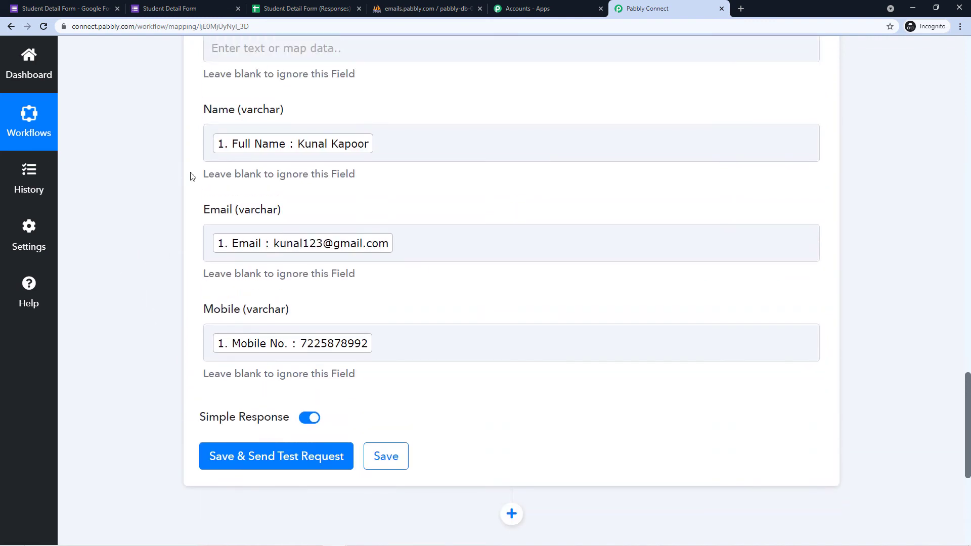
scroll(408, 114, up, 15)
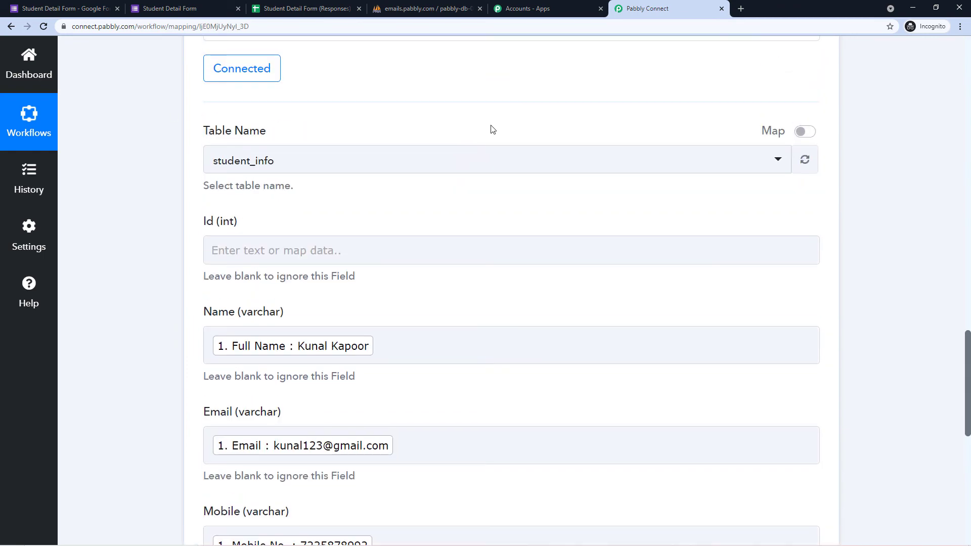
scroll(550, 210, up, 1)
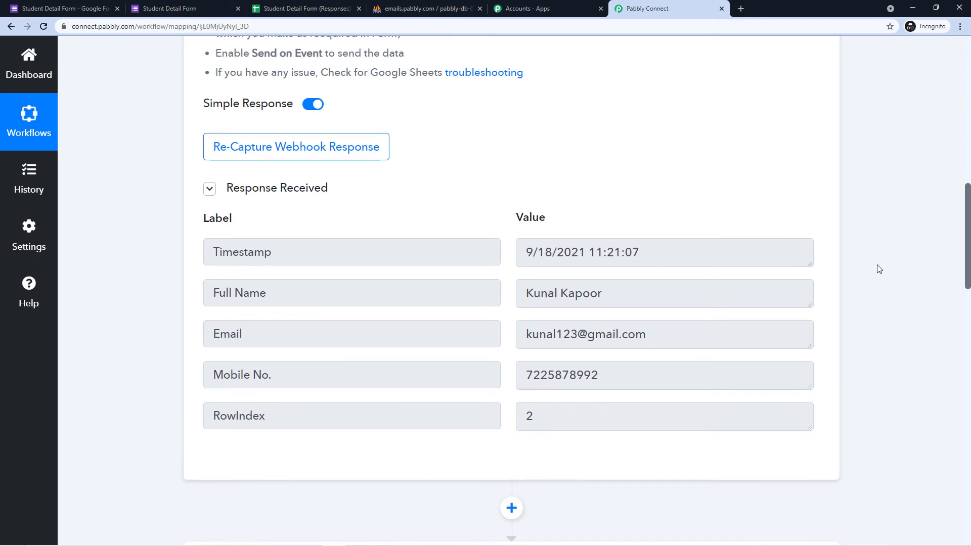
scroll(878, 268, down, 13)
scroll(187, 308, down, 3)
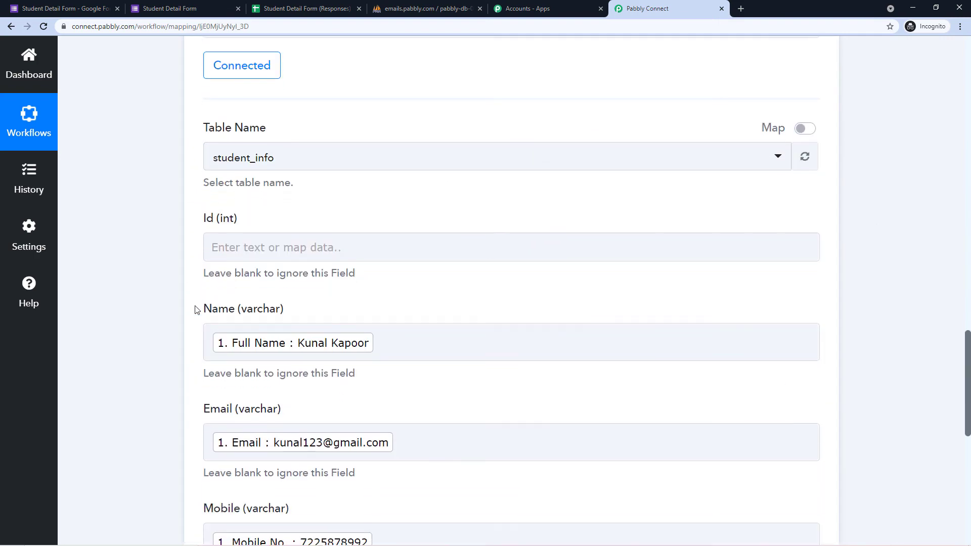
scroll(160, 202, down, 3)
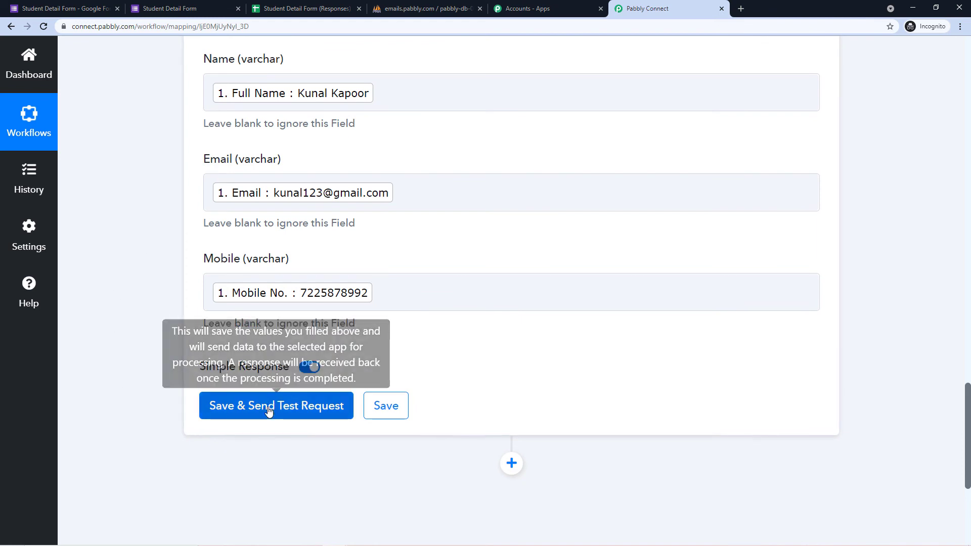
click(277, 416)
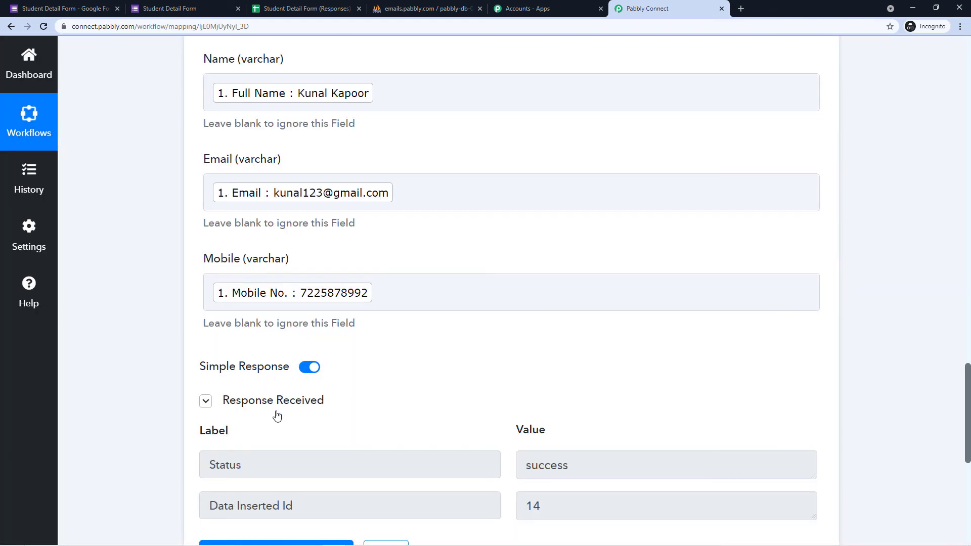
scroll(429, 375, down, 1)
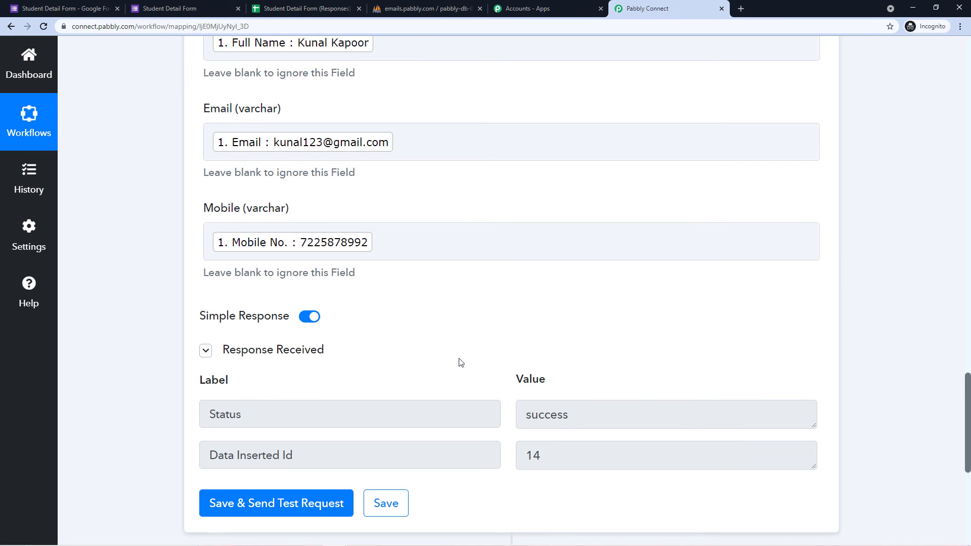
Reload the student_info table in phpMyAdmin to check whether the test response was inserted as a row.
scroll(459, 362, up, 5)
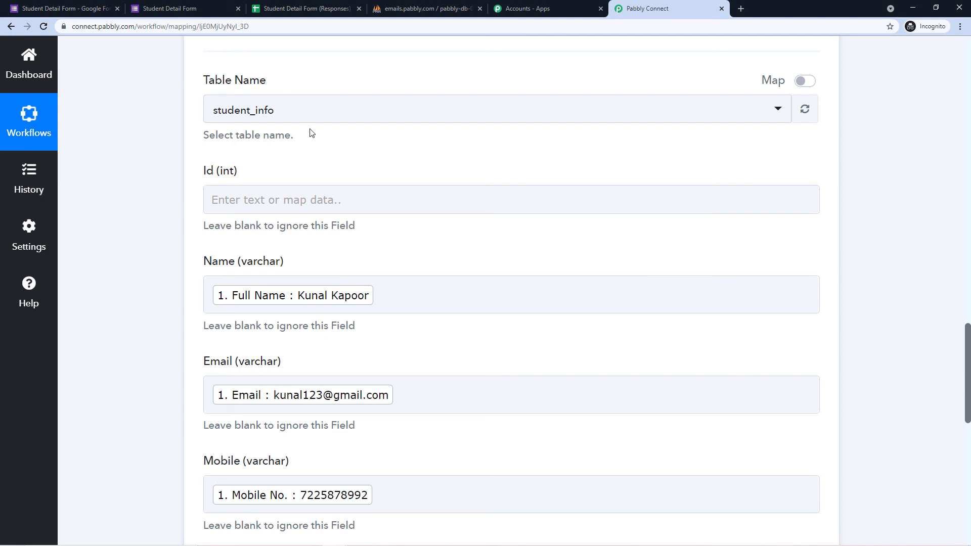
scroll(311, 133, down, 2)
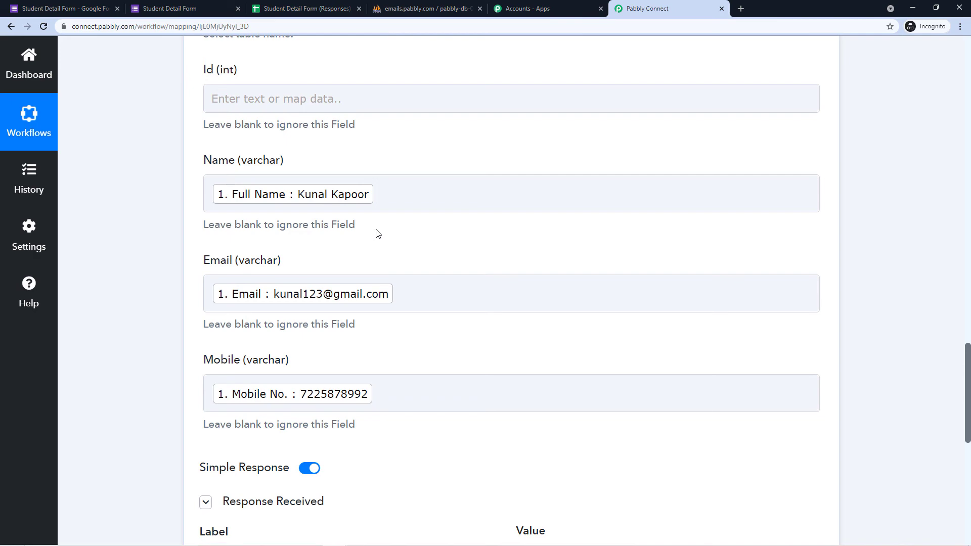
click(453, 6)
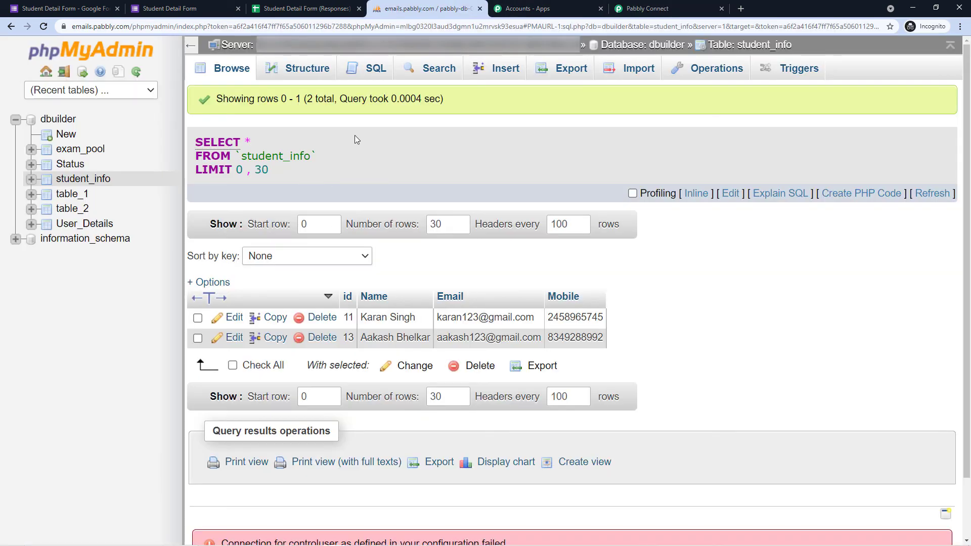
click(43, 27)
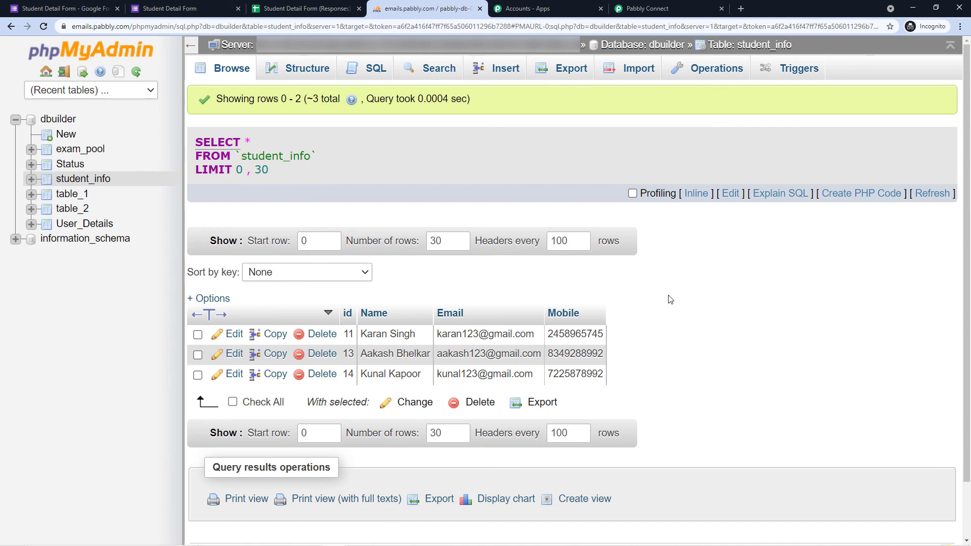
Compare the newest student_info row in phpMyAdmin with the Name, Email and Mobile values mapped in the Pabbly Connect action.
scroll(670, 296, down, 1)
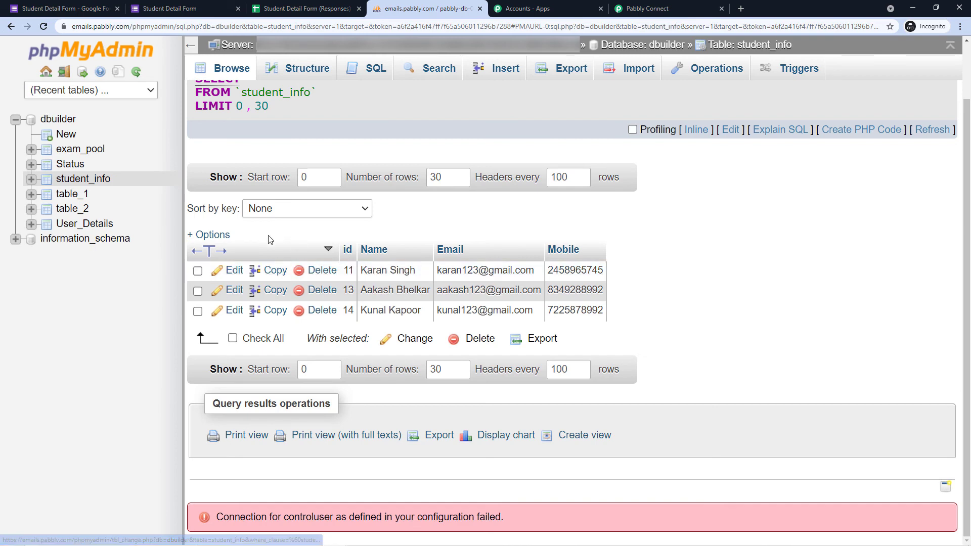
click(652, 8)
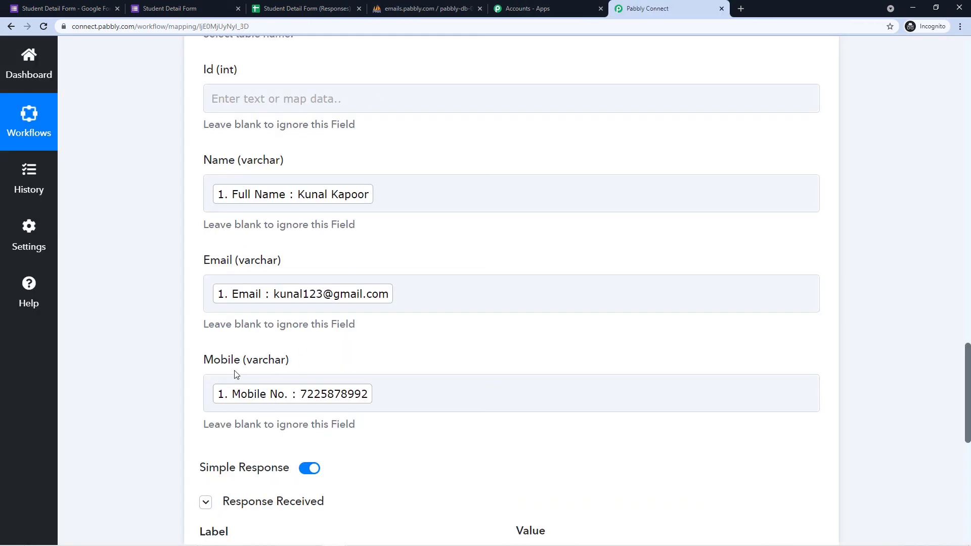
scroll(230, 385, down, 1)
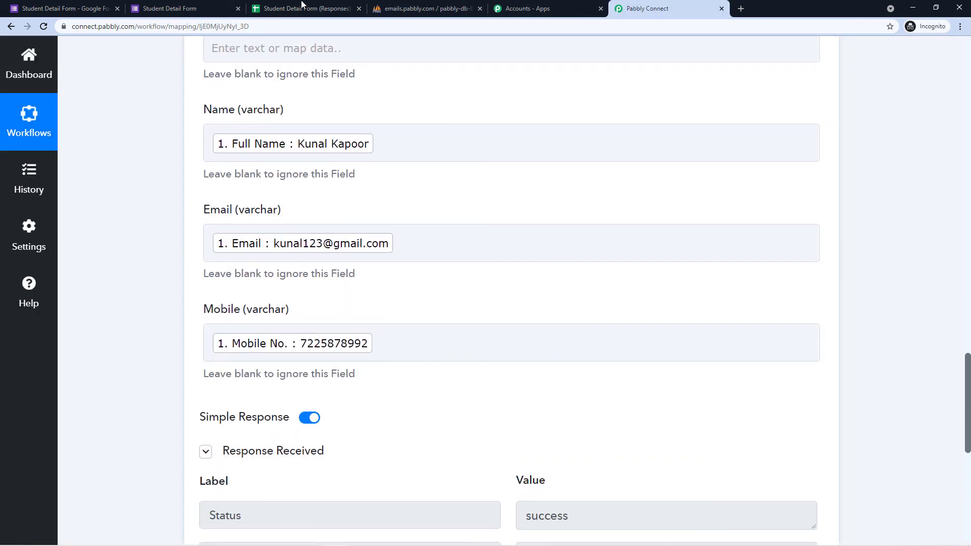
click(427, 9)
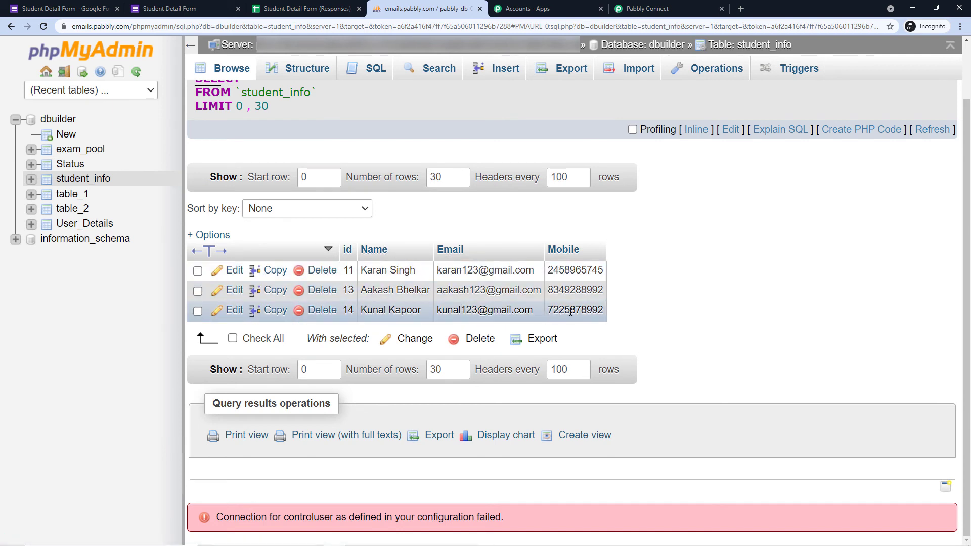
click(197, 6)
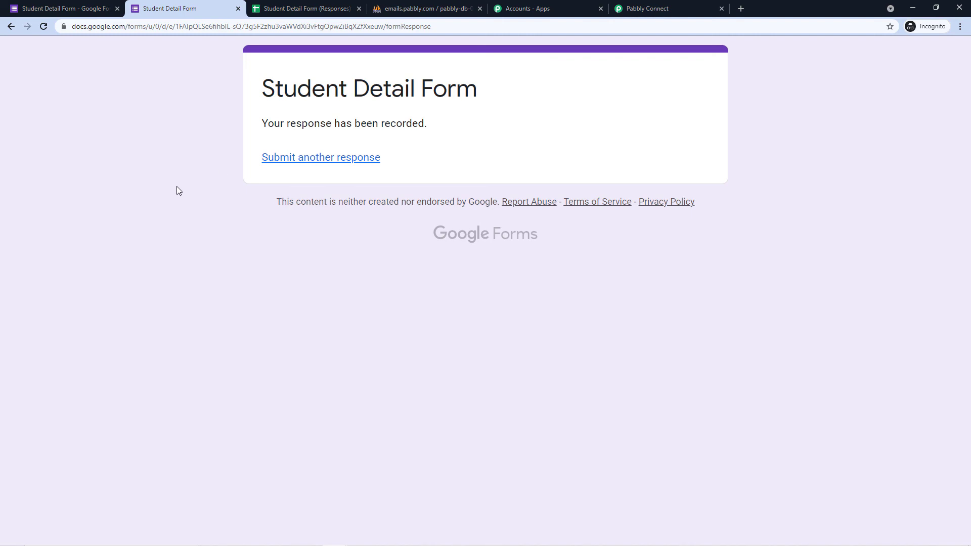
click(448, 7)
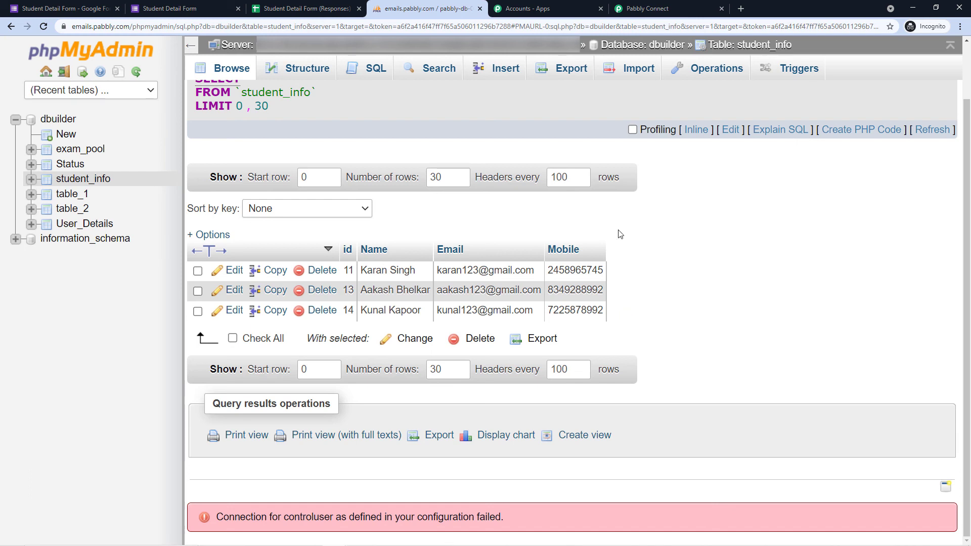
Reload the Student Detail Form, fill in a new test response with full name, email and mobile number, and submit it.
click(216, 6)
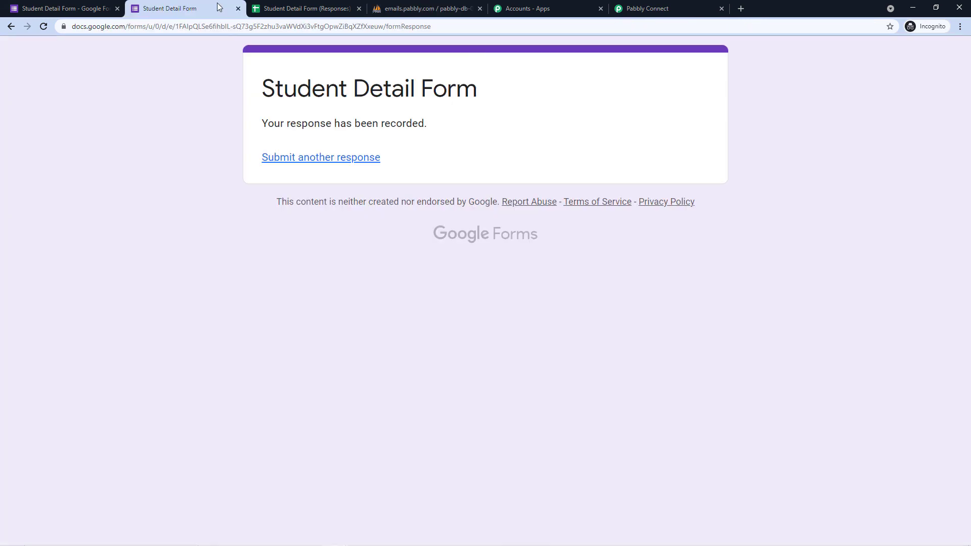
key(F5)
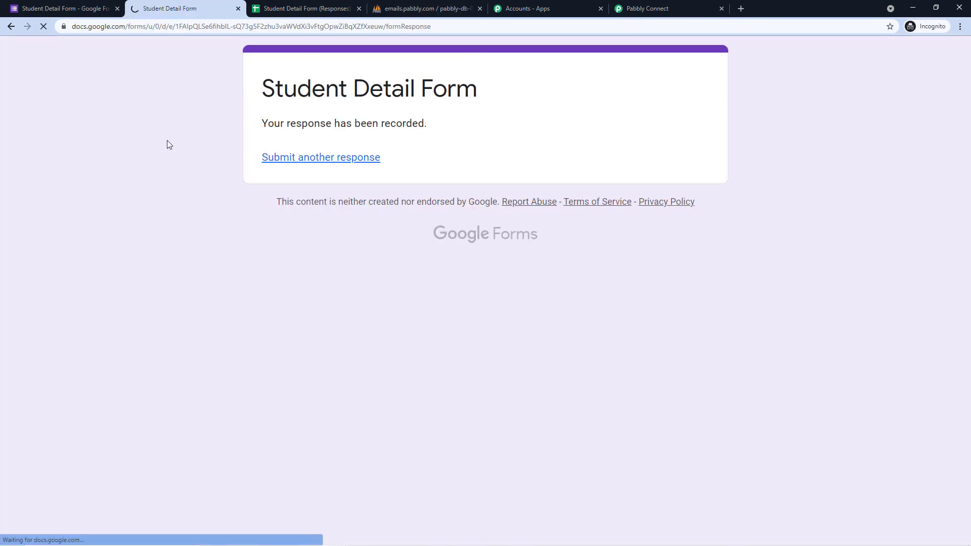
scroll(171, 136, down, 1)
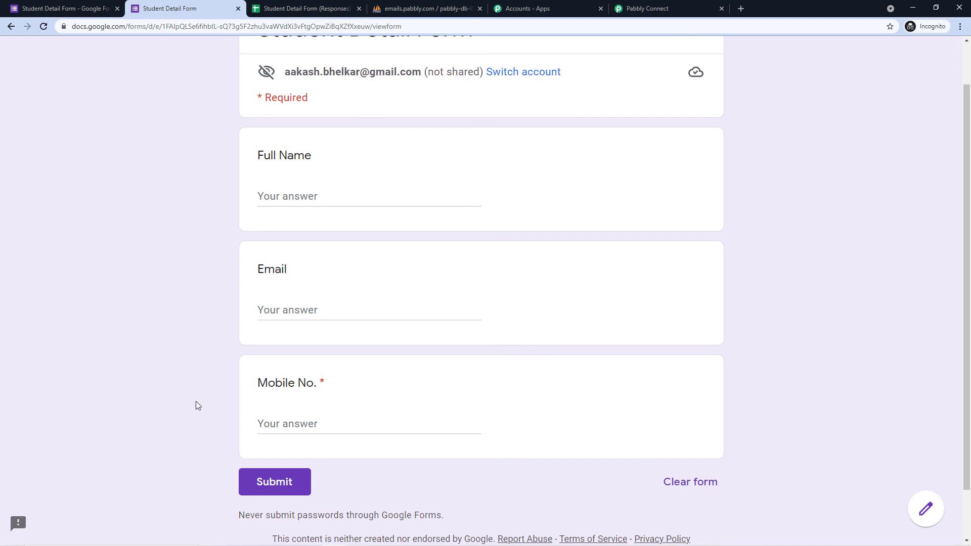
click(419, 8)
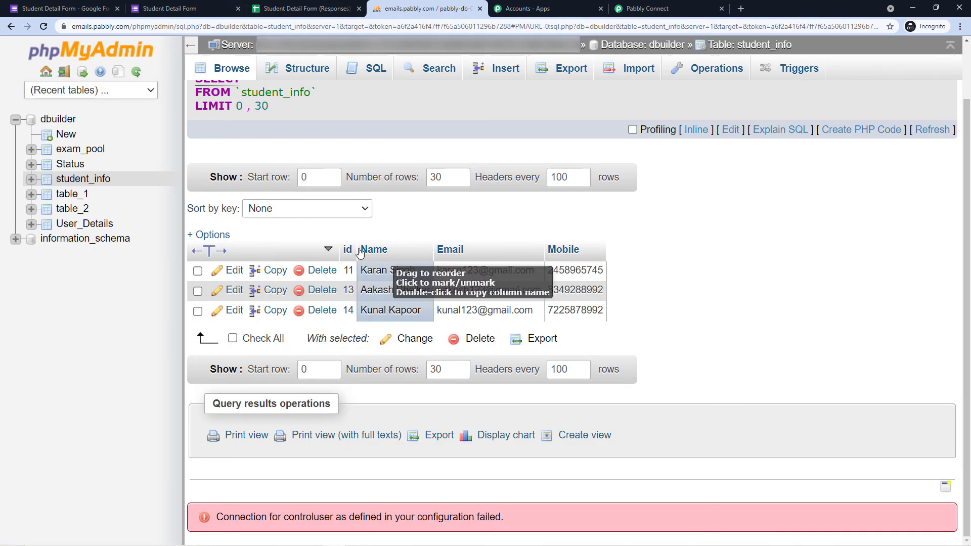
click(198, 2)
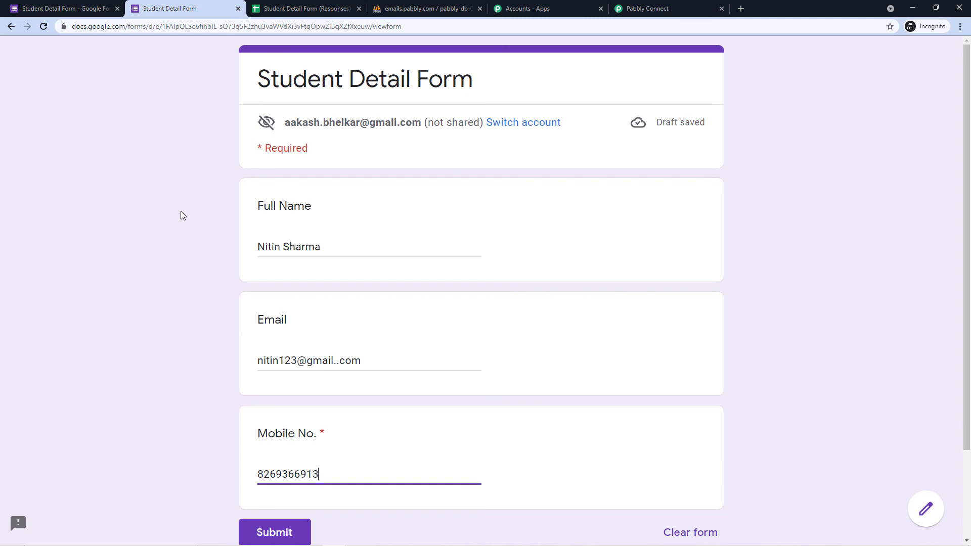
scroll(182, 211, down, 1)
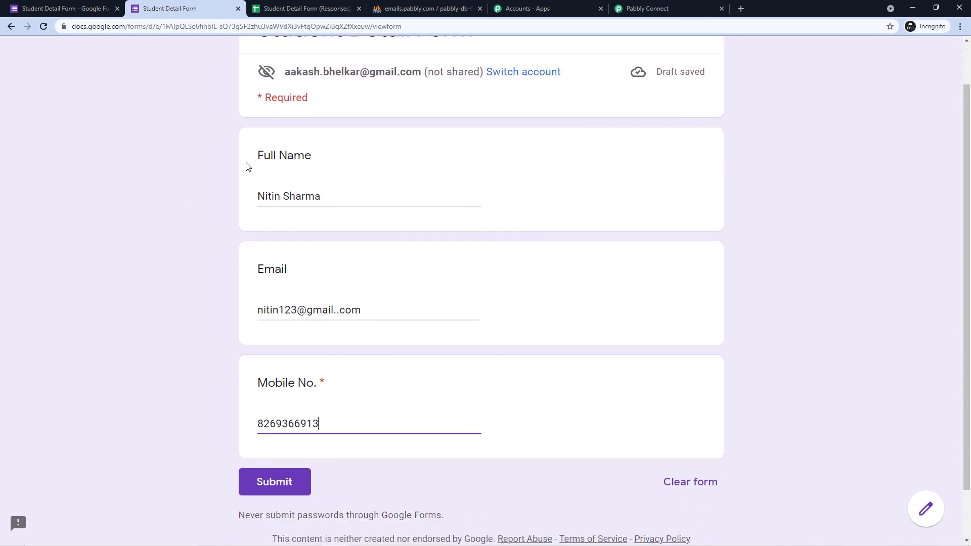
scroll(303, 225, down, 1)
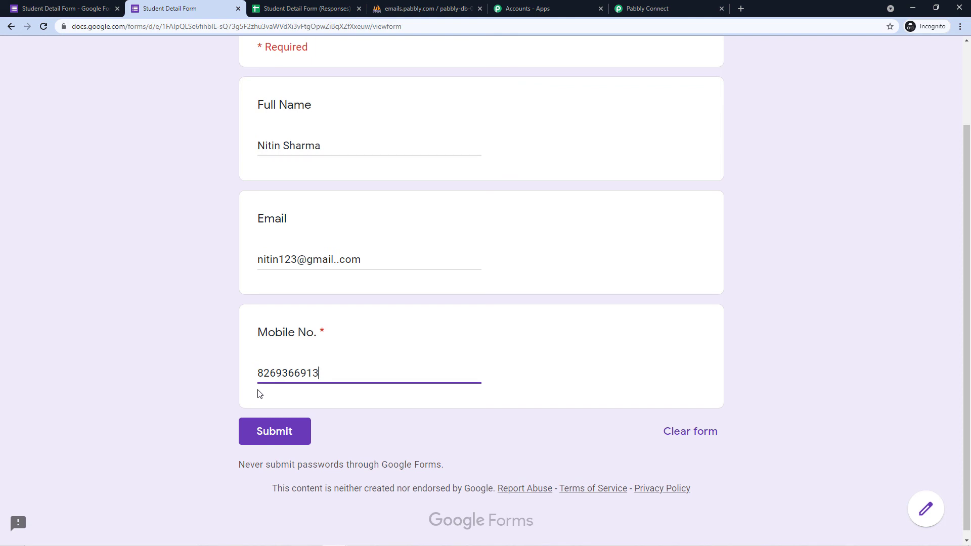
click(282, 437)
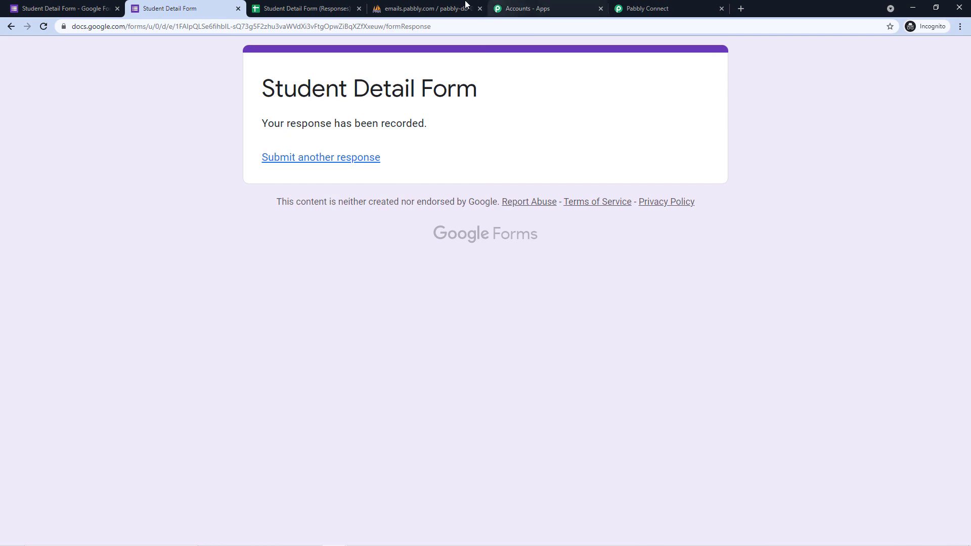
Reload the student_info table in phpMyAdmin and check whether the newly submitted form response was added as a row.
click(424, 8)
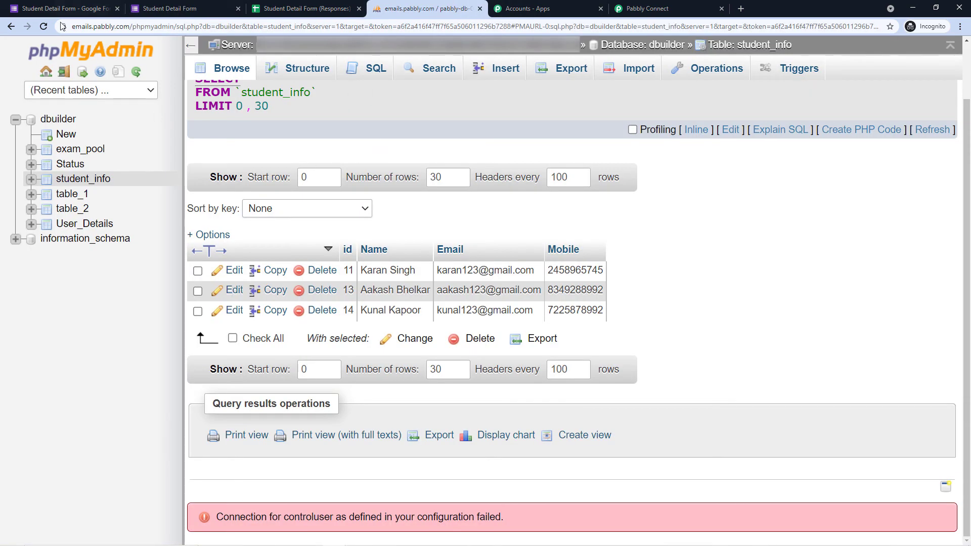
click(44, 26)
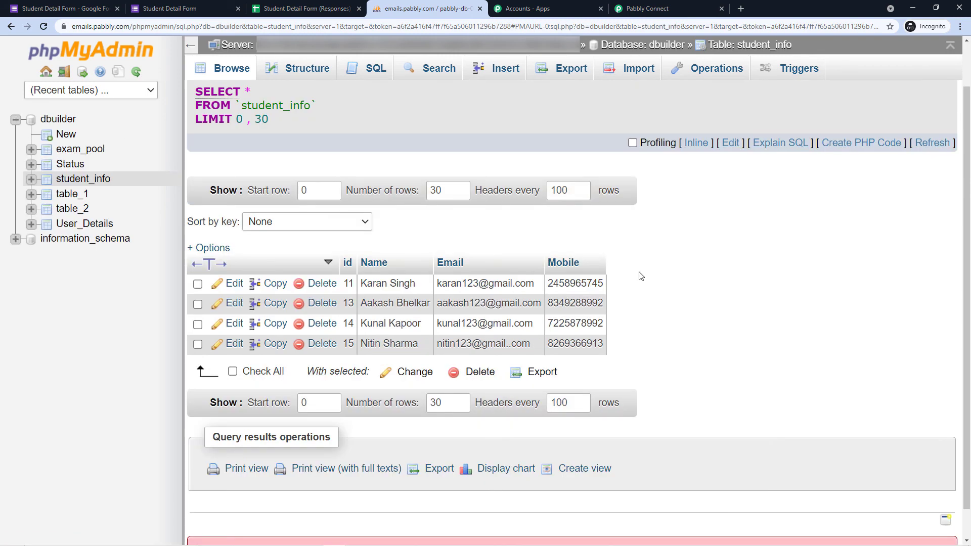
scroll(641, 277, down, 1)
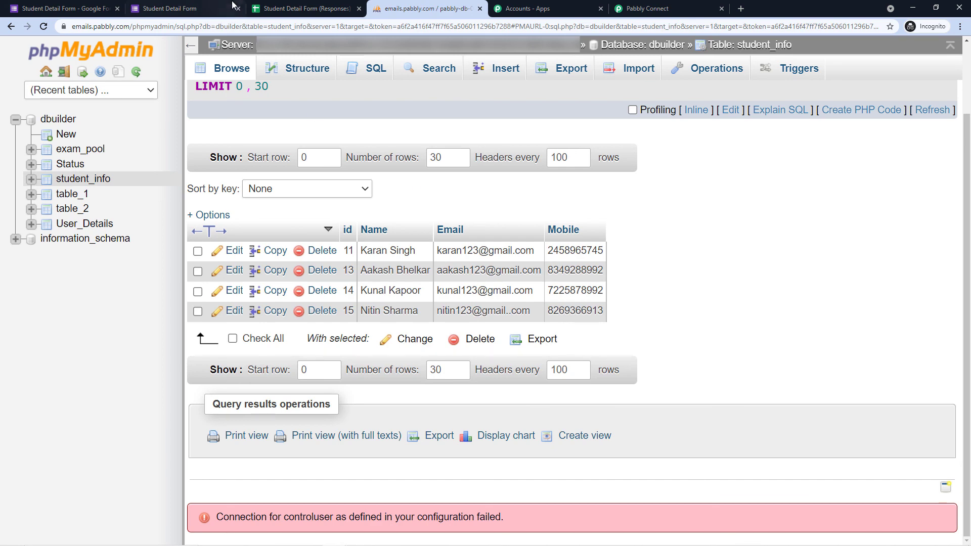
click(217, 8)
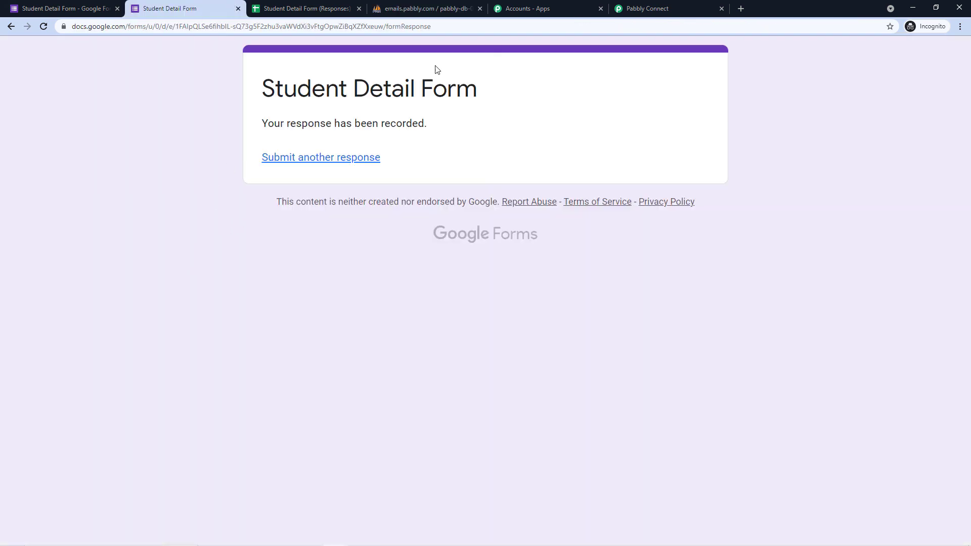
click(429, 9)
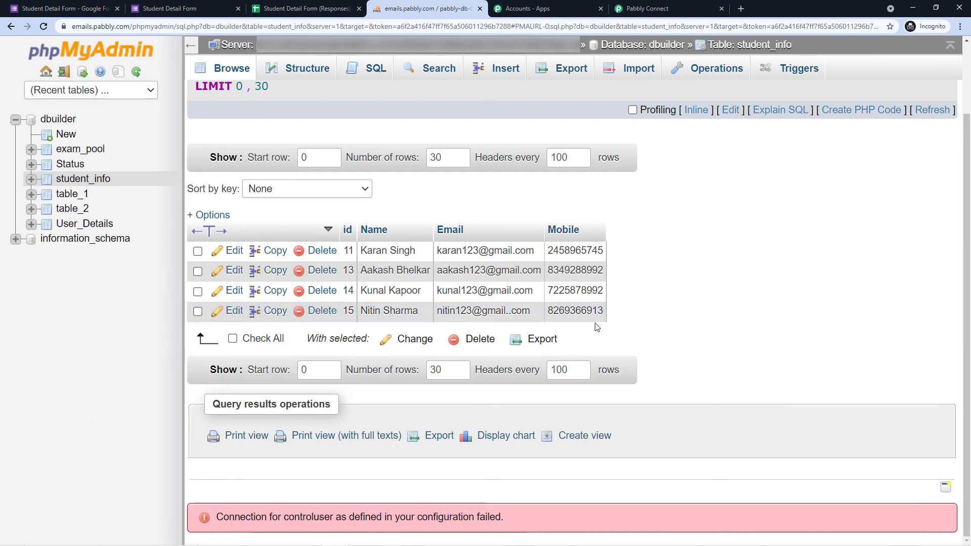
Switch to Pabbly Connect, collapse the MySQL action and the Google Forms trigger, and review the Google Forms to MySQL workflow.
click(687, 6)
scroll(877, 166, up, 5)
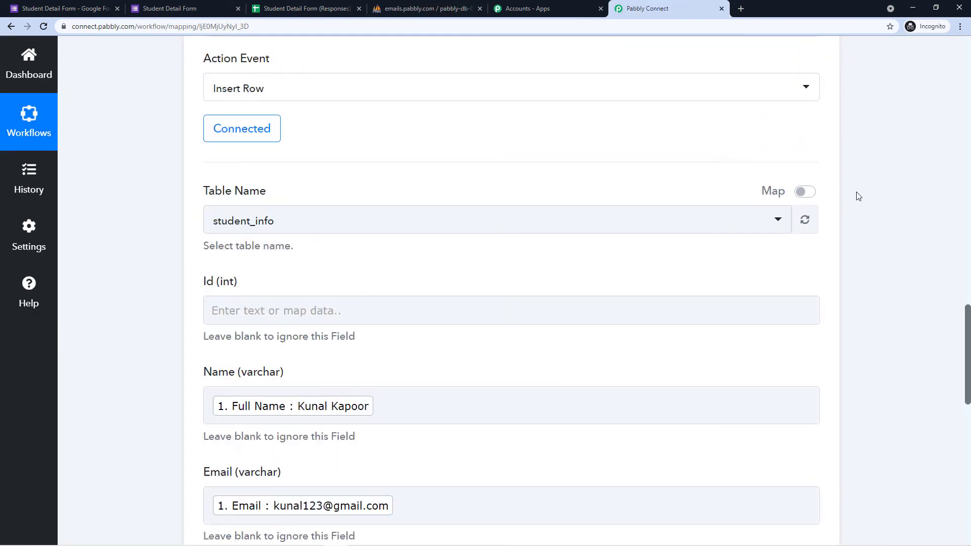
scroll(654, 182, up, 5)
click(590, 147)
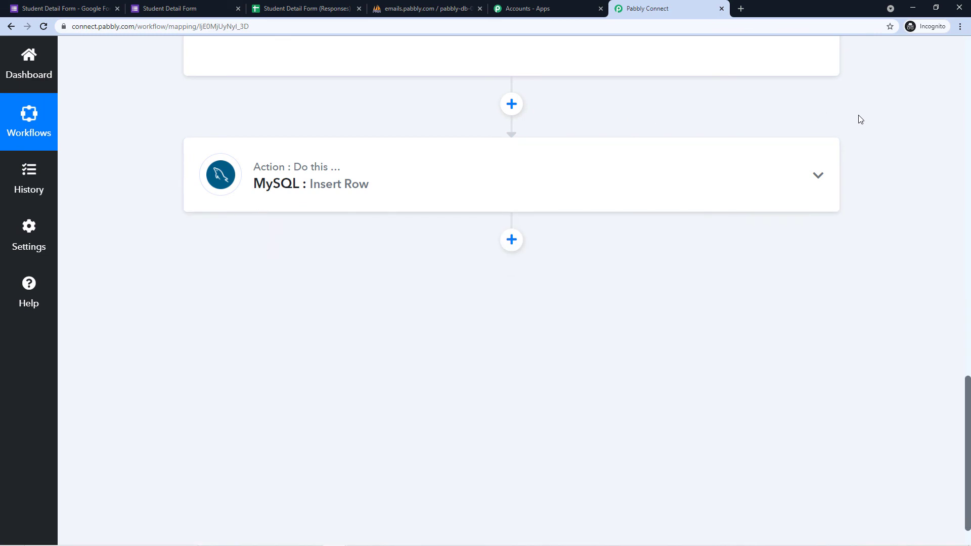
scroll(860, 119, up, 15)
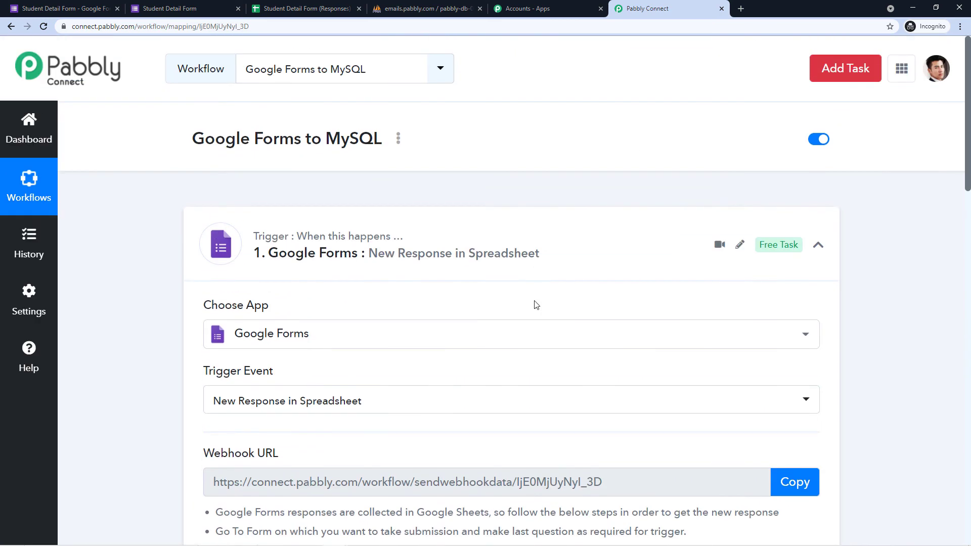
click(575, 241)
scroll(130, 198, down, 1)
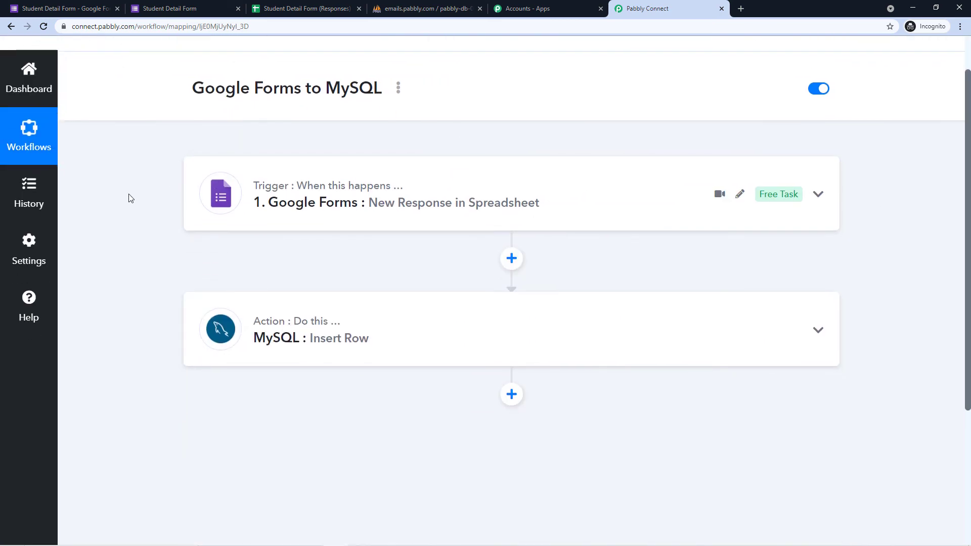
scroll(118, 197, down, 1)
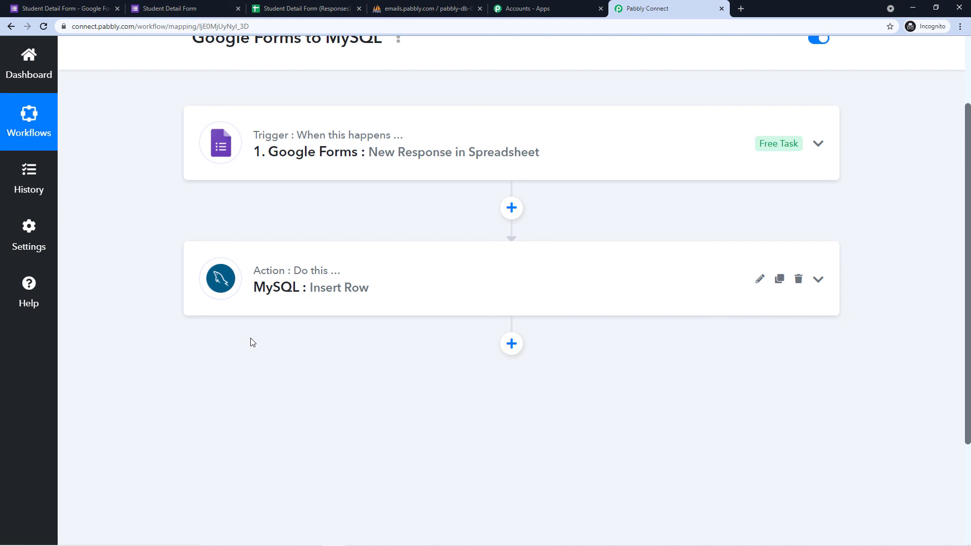
scroll(381, 314, up, 2)
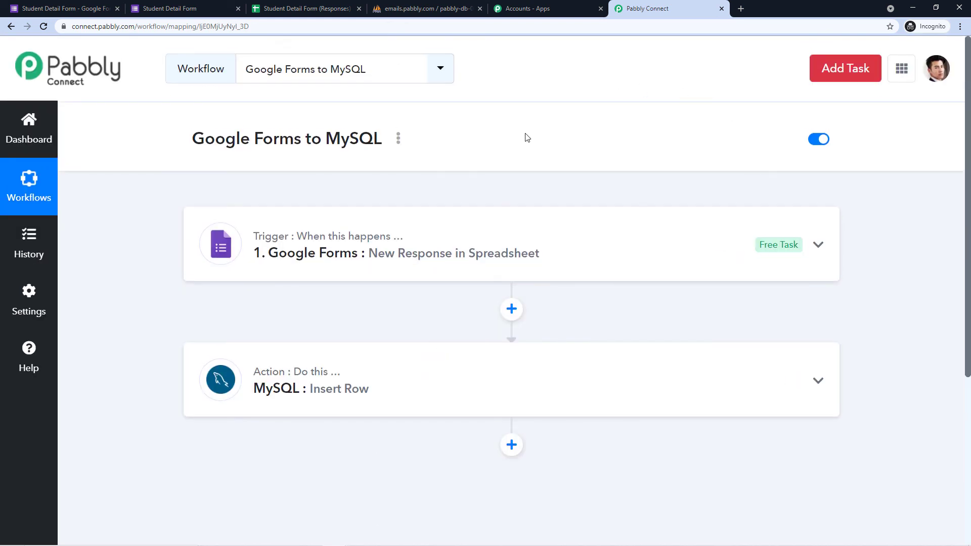